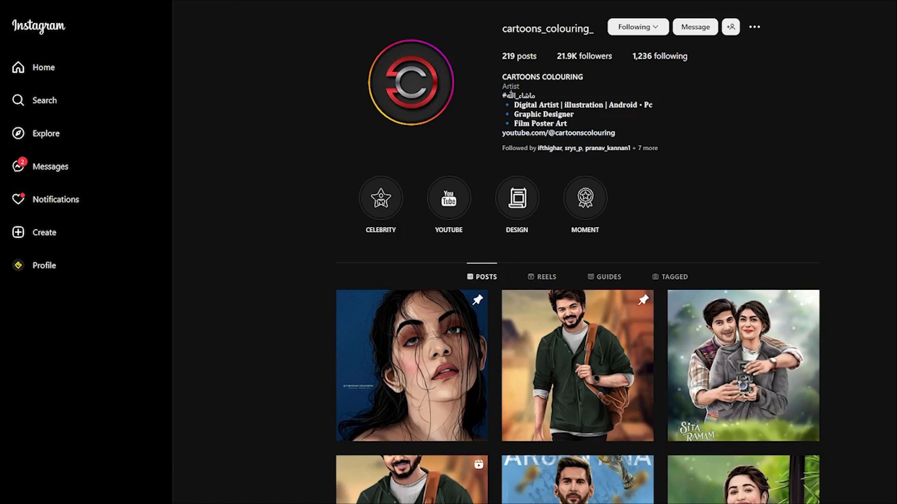
Switch to Illustrator and draw a black square just below the HOW TO MAKE A COLOUR PALETTE caption.
{"action": "left_click", "coordinate": [178, 499]}
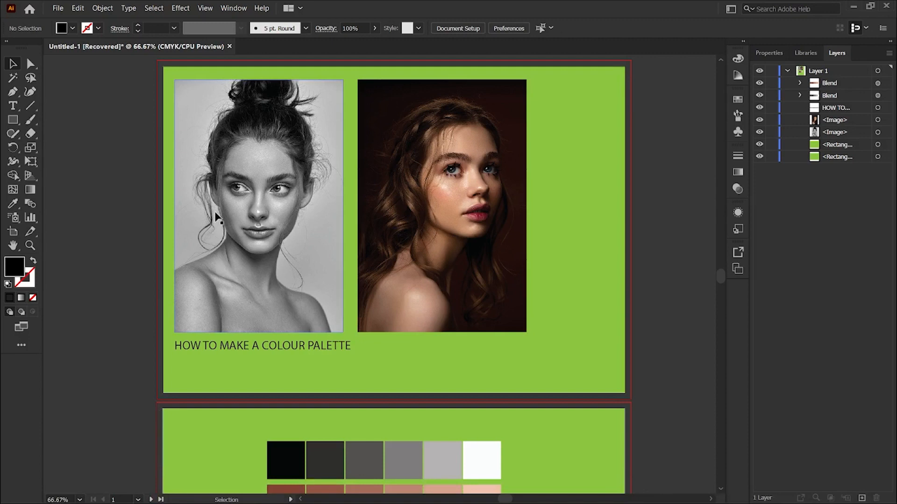
{"action": "scroll", "coordinate": [251, 367], "scroll_direction": "down", "scroll_amount": 1}
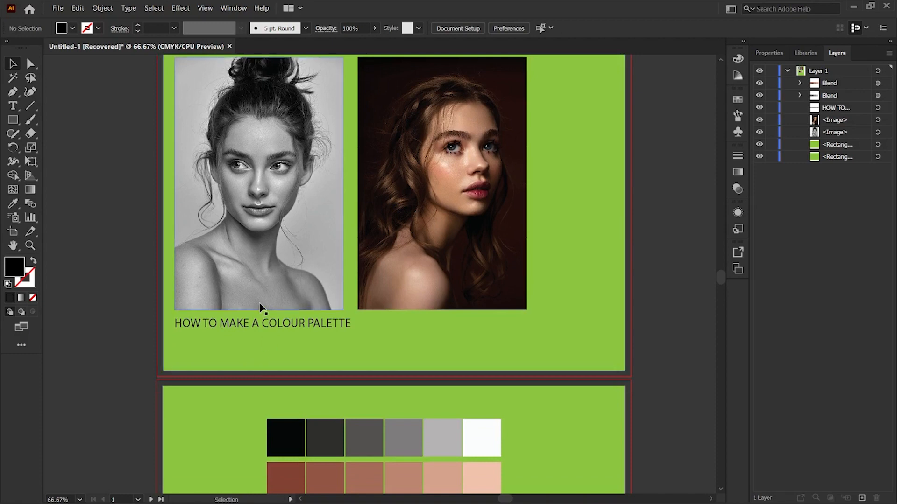
{"action": "scroll", "coordinate": [260, 313], "scroll_direction": "down", "scroll_amount": 4}
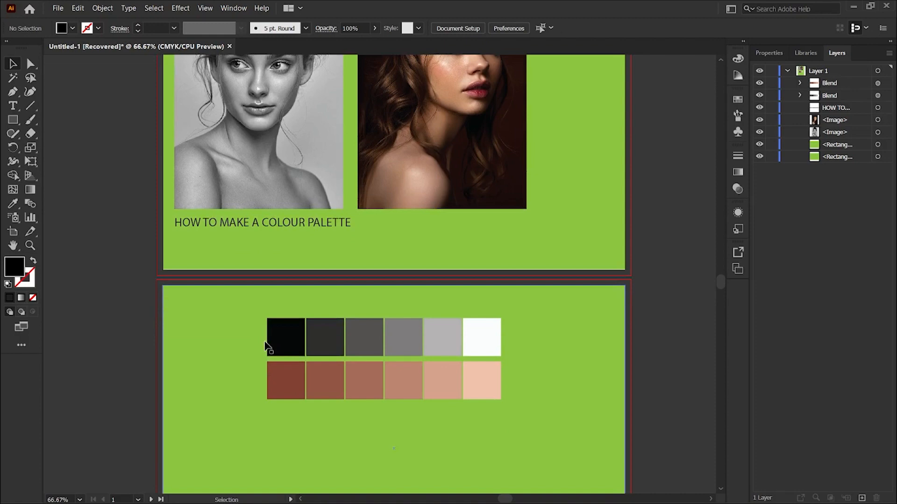
{"action": "scroll", "coordinate": [261, 341], "scroll_direction": "up", "scroll_amount": 2}
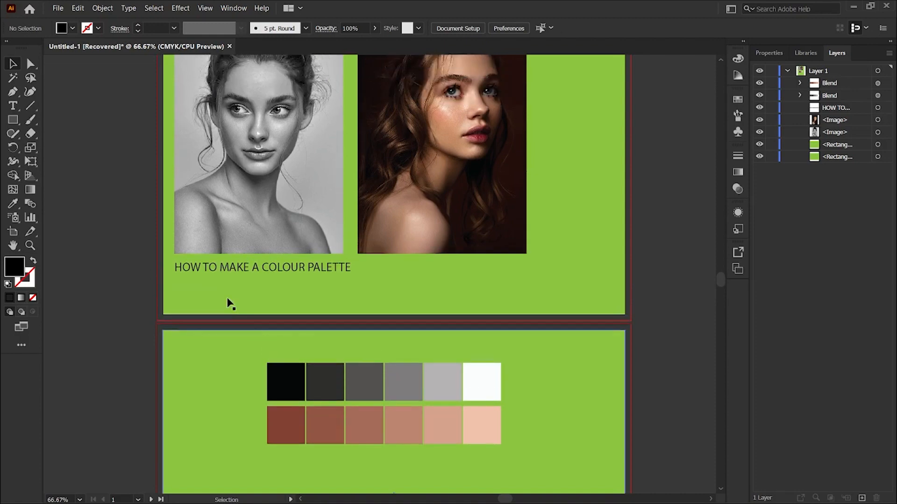
{"action": "left_click", "coordinate": [7, 121]}
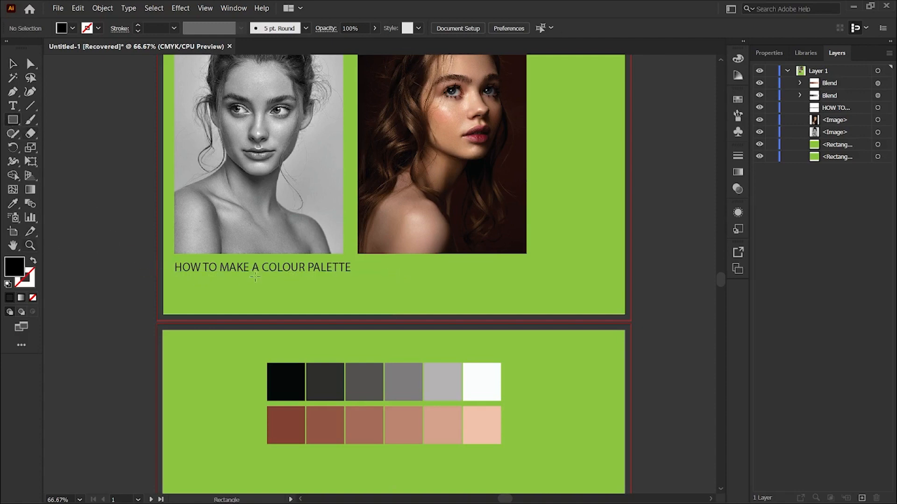
{"action": "left_click_drag", "start_coordinate": [243, 283], "coordinate": [287, 326]}
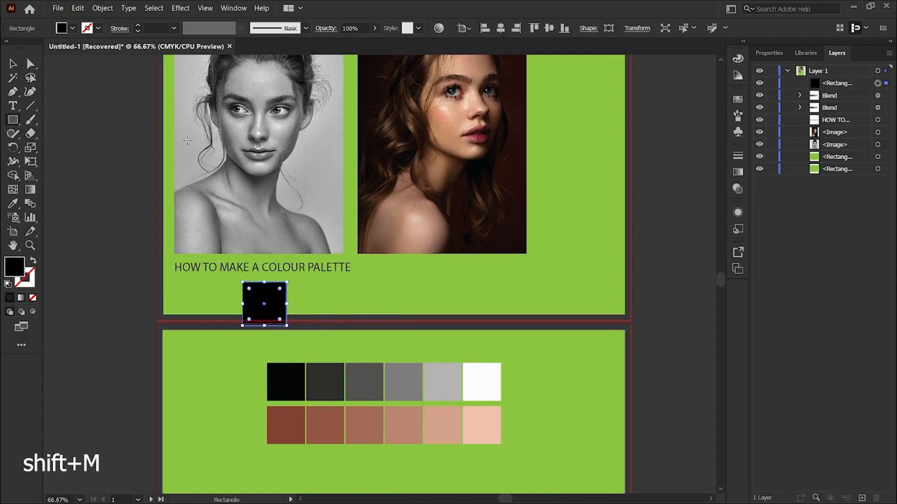
Duplicate the black square horizontally, placing the copy level with it beneath the right edge of the colour portrait.
{"action": "left_click", "coordinate": [13, 65]}
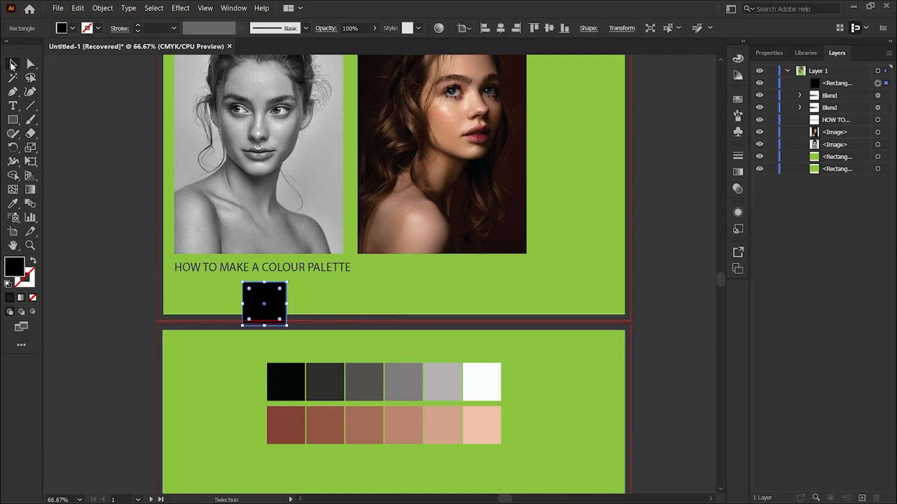
{"action": "left_click", "coordinate": [265, 304], "text": "alt"}
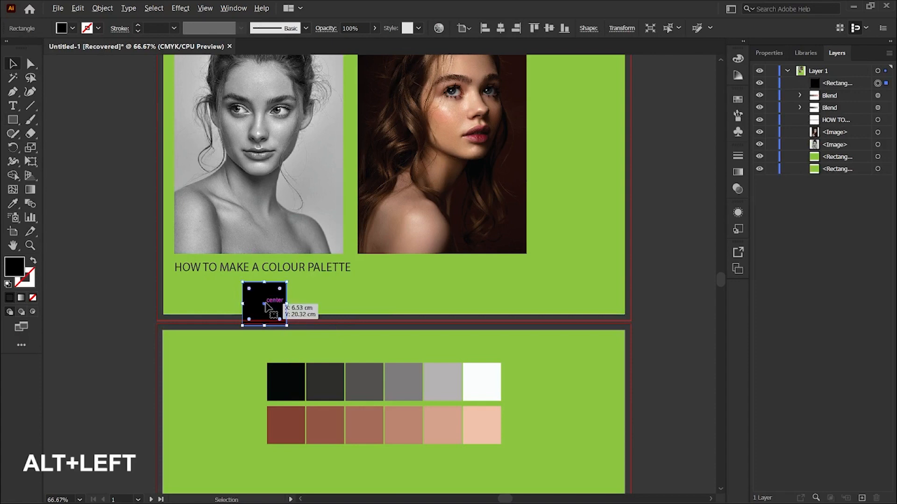
{"action": "left_click_drag", "start_coordinate": [265, 304], "coordinate": [502, 304]}
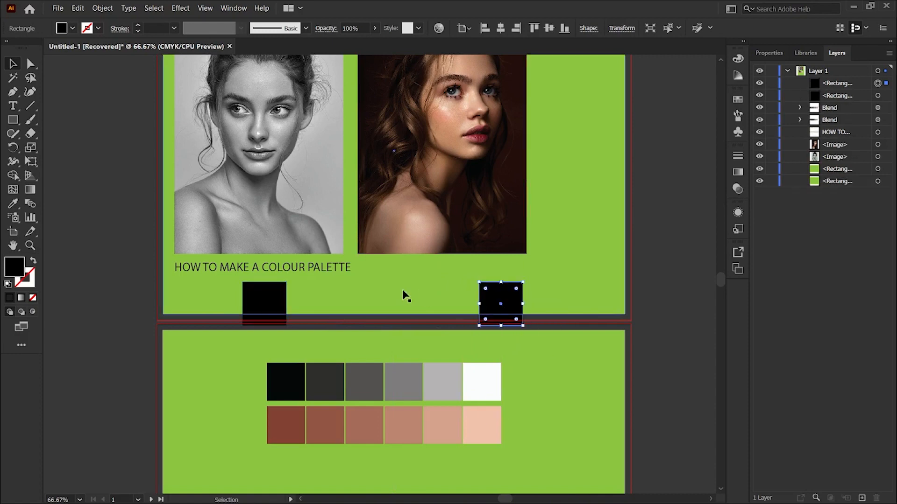
Fill the left square with the darkest tone sampled from the hair bun in the black-and-white portrait, then deselect it.
{"action": "left_click", "coordinate": [259, 300]}
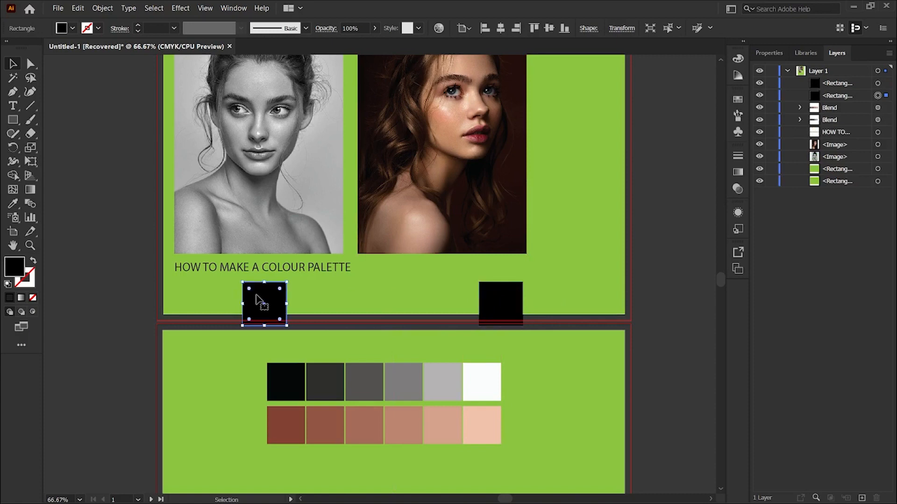
{"action": "scroll", "coordinate": [259, 301], "scroll_direction": "up", "scroll_amount": 1}
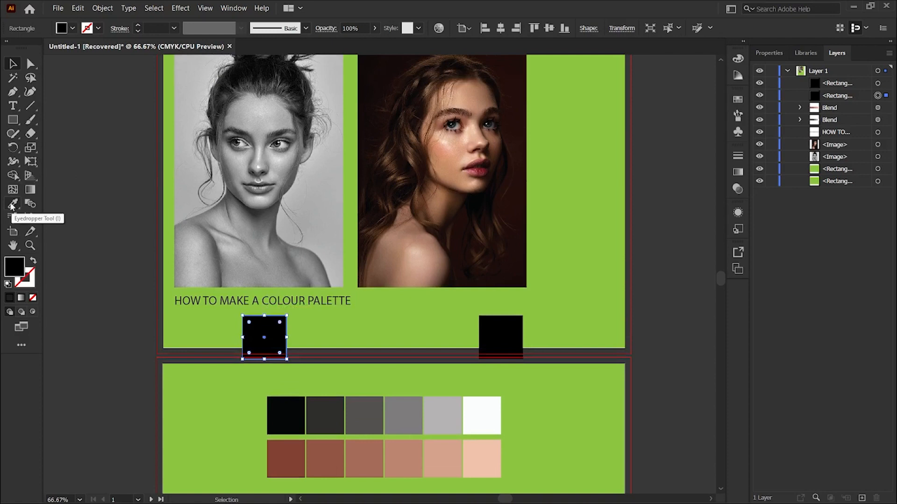
{"action": "left_click", "coordinate": [12, 204]}
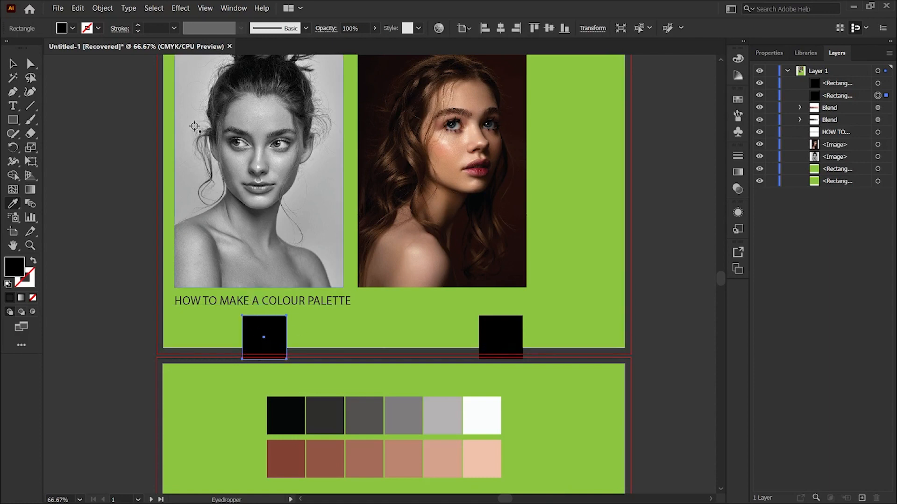
{"action": "scroll", "coordinate": [280, 178], "scroll_direction": "up", "scroll_amount": 1}
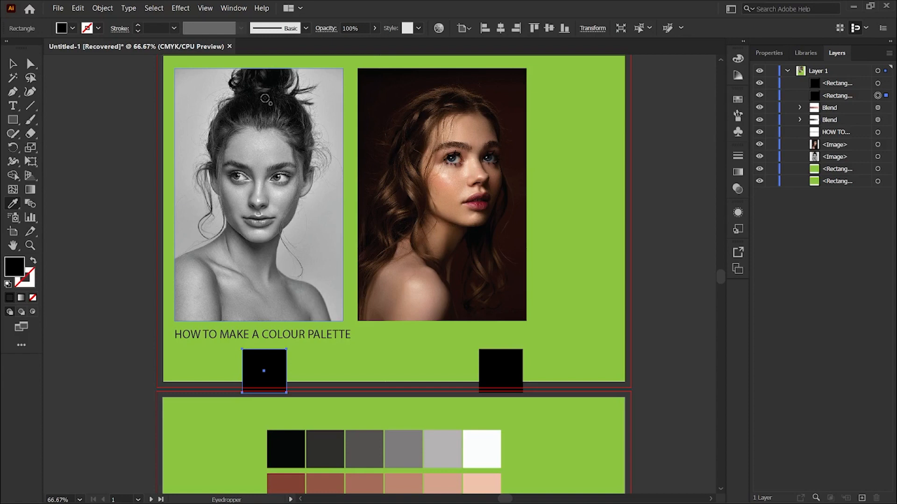
{"action": "left_click", "coordinate": [267, 100]}
{"action": "left_click", "coordinate": [239, 200]}
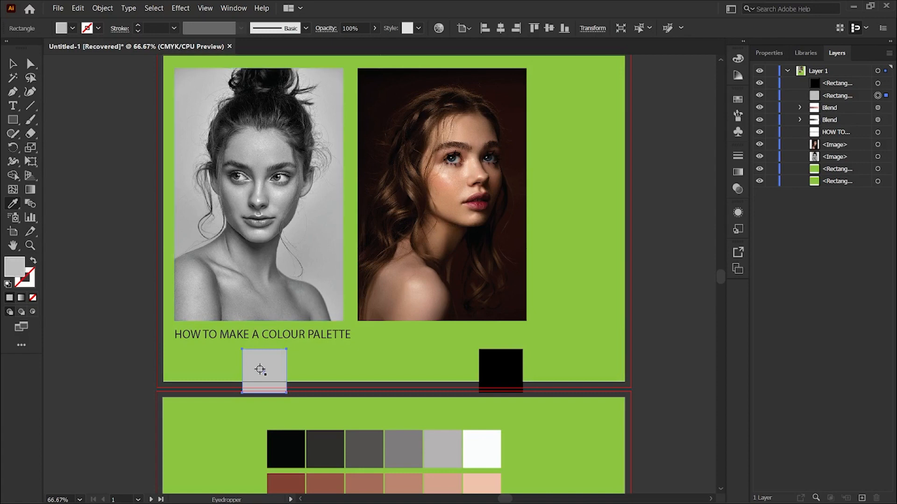
{"action": "left_click", "coordinate": [266, 99]}
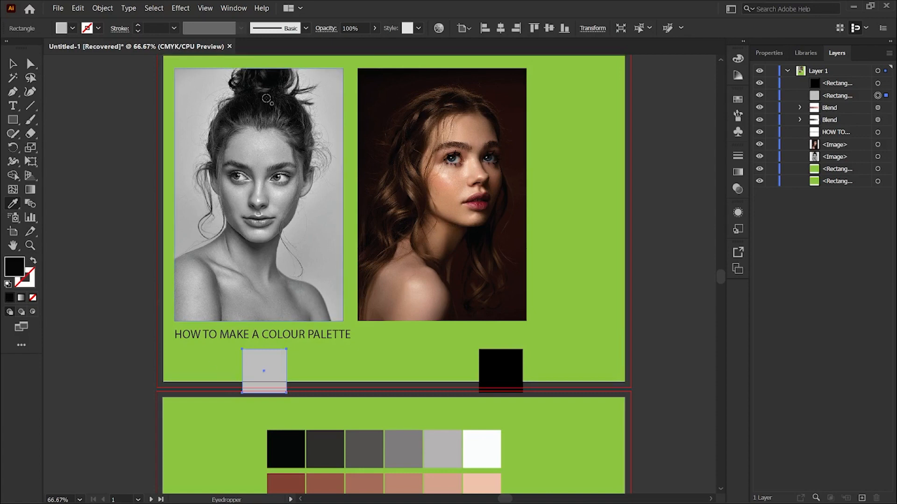
{"action": "left_click", "coordinate": [14, 65]}
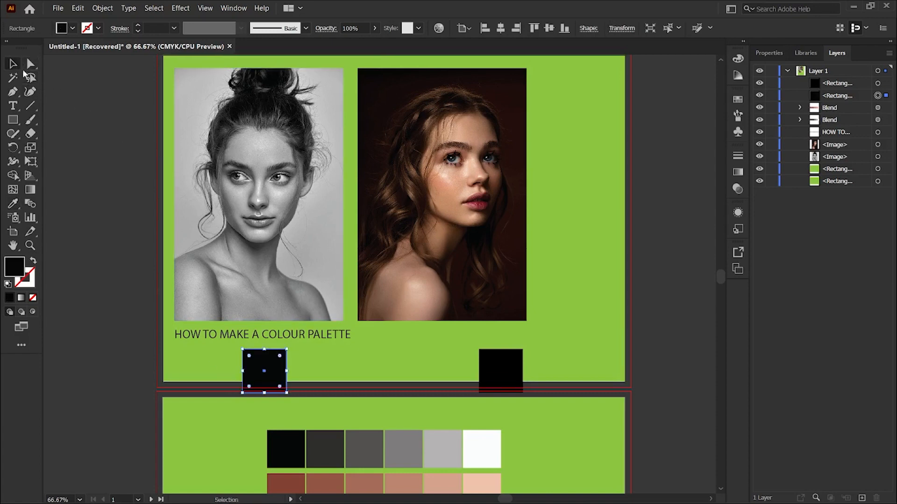
{"action": "left_click", "coordinate": [84, 150]}
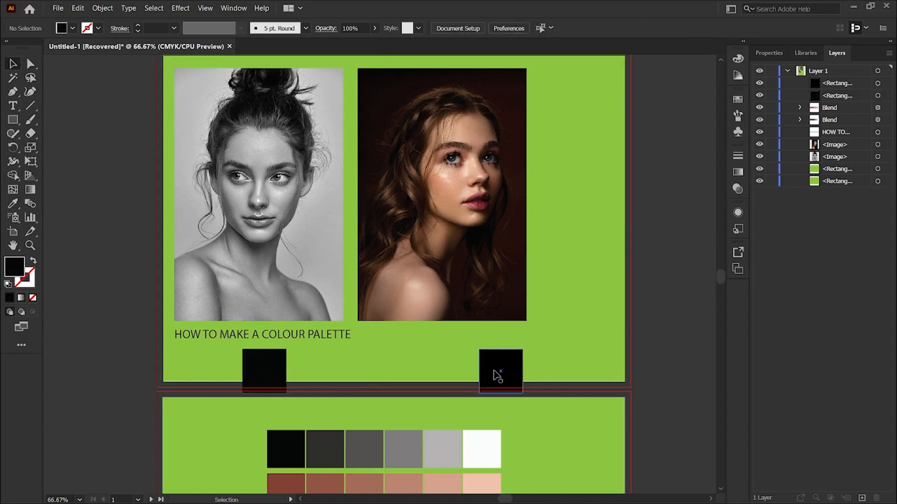
Fill the right square with the near-white highlight sampled from the nose tip in the black-and-white portrait.
{"action": "left_click", "coordinate": [496, 375]}
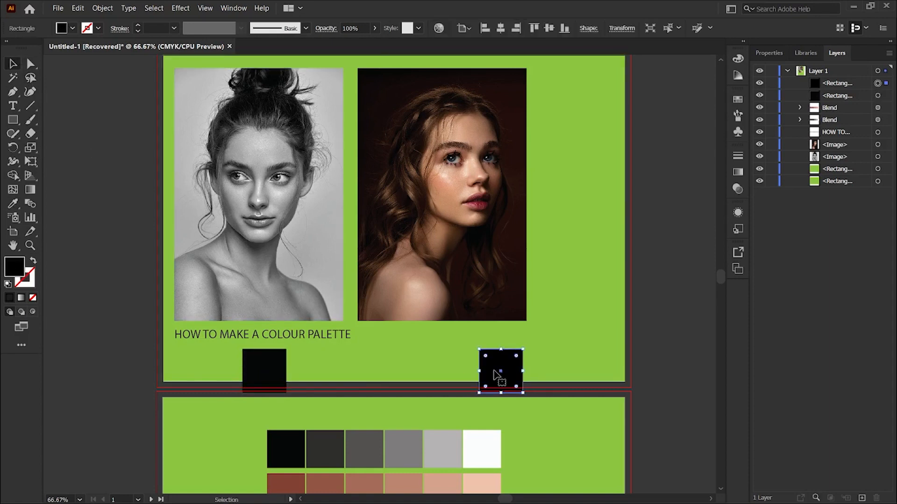
{"action": "left_click", "coordinate": [13, 204]}
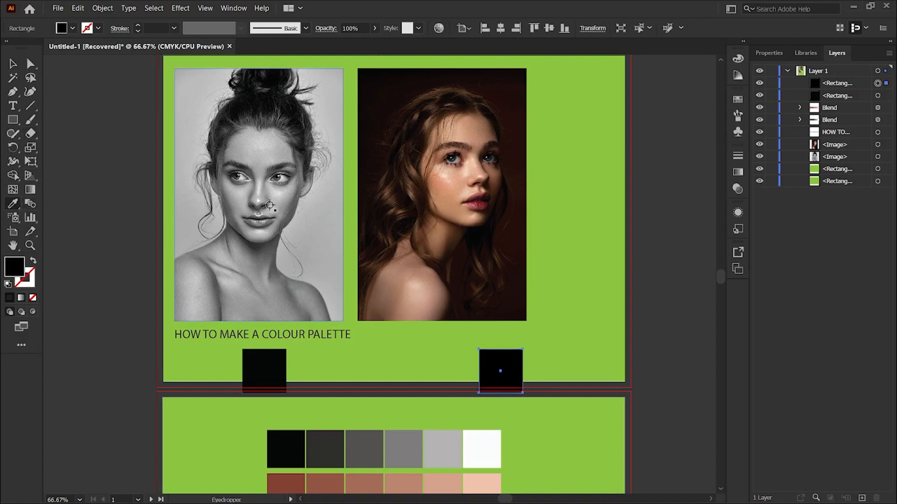
{"action": "key", "text": "ctrl+equal"}
{"action": "key", "text": "ctrl+equal"}
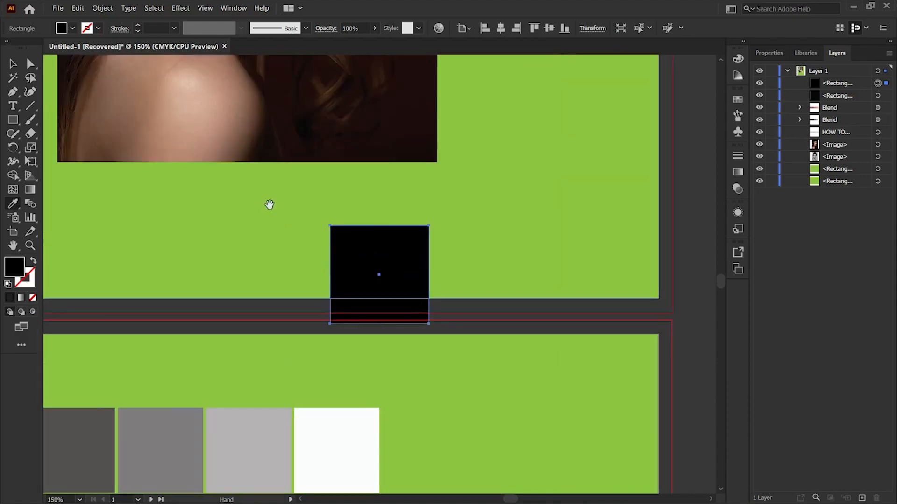
{"action": "left_click_drag", "start_coordinate": [314, 228], "coordinate": [343, 242]}
{"action": "scroll", "coordinate": [344, 242], "scroll_direction": "up", "scroll_amount": 10}
{"action": "scroll", "coordinate": [343, 242], "scroll_direction": "left", "scroll_amount": 10}
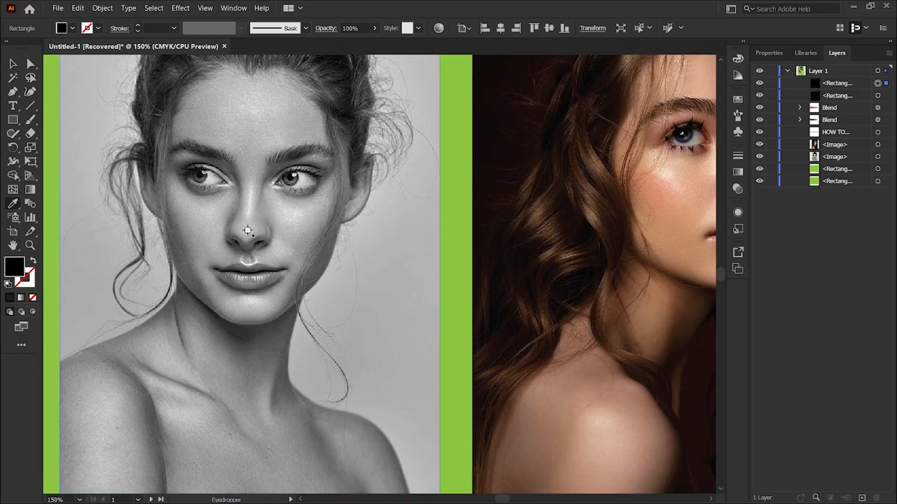
{"action": "left_click", "coordinate": [247, 230]}
{"action": "left_click", "coordinate": [13, 68]}
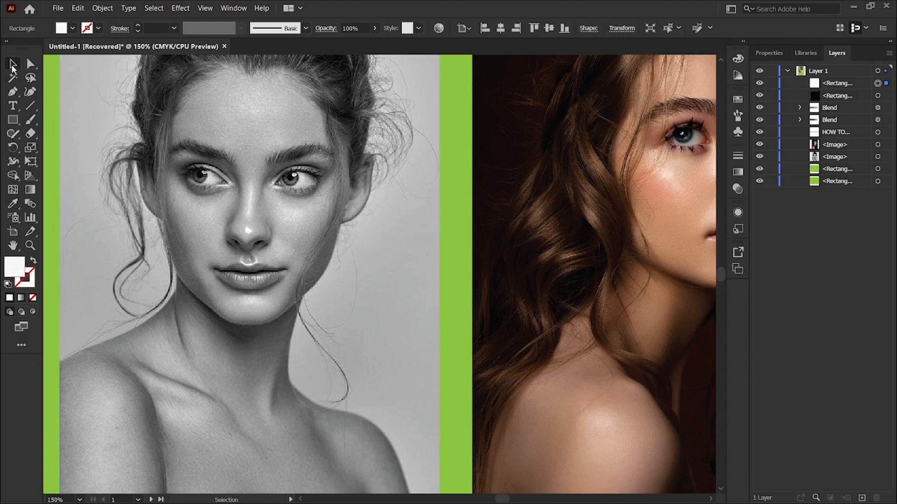
{"action": "key", "text": "ctrl+0"}
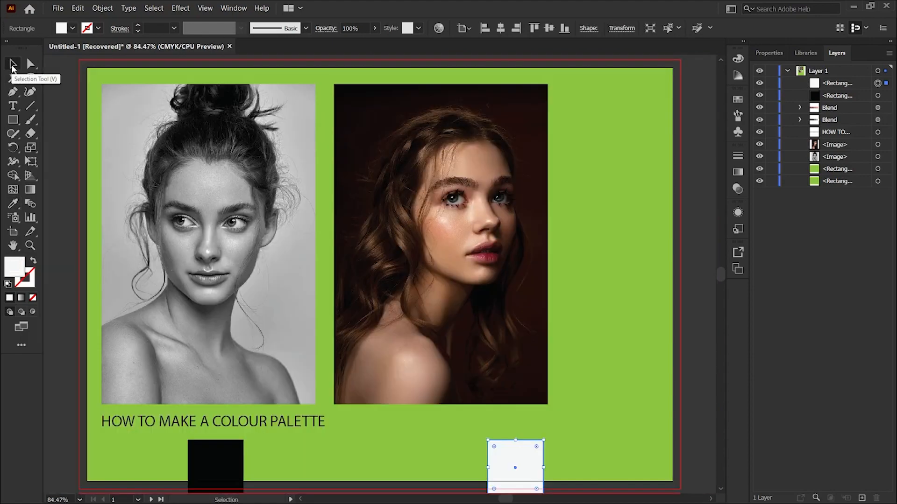
Duplicate the black and white squares together directly above the originals, over the lower part of the portraits.
{"action": "scroll", "coordinate": [316, 460], "scroll_direction": "down", "scroll_amount": 4}
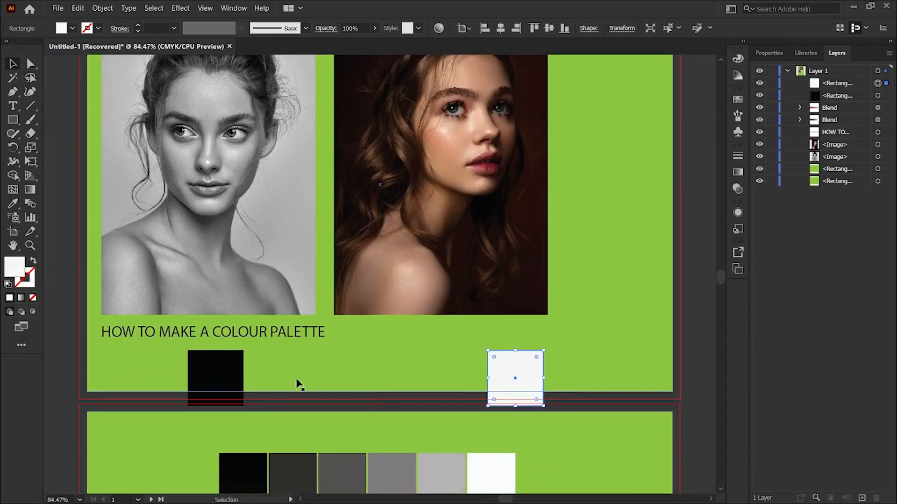
{"action": "scroll", "coordinate": [261, 381], "scroll_direction": "down", "scroll_amount": 2}
{"action": "scroll", "coordinate": [261, 382], "scroll_direction": "up", "scroll_amount": 2}
{"action": "scroll", "coordinate": [194, 336], "scroll_direction": "down", "scroll_amount": 3}
{"action": "scroll", "coordinate": [184, 336], "scroll_direction": "up", "scroll_amount": 2}
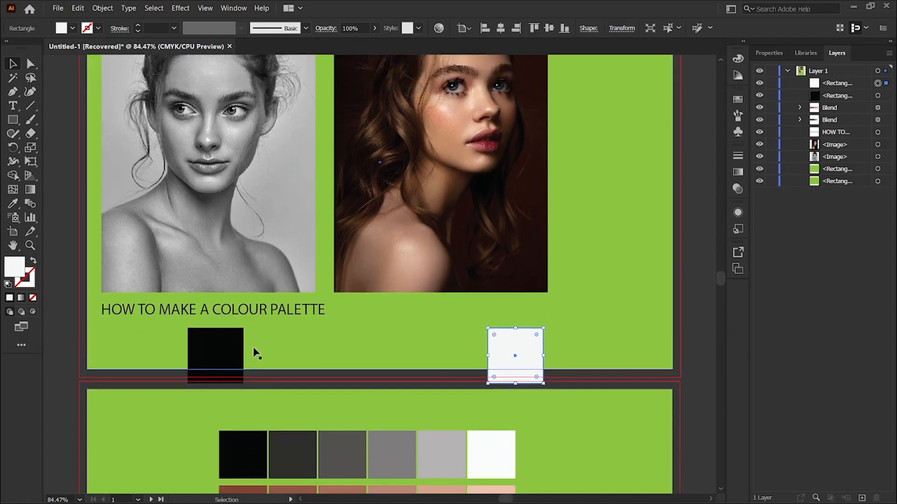
{"action": "left_click", "coordinate": [226, 360]}
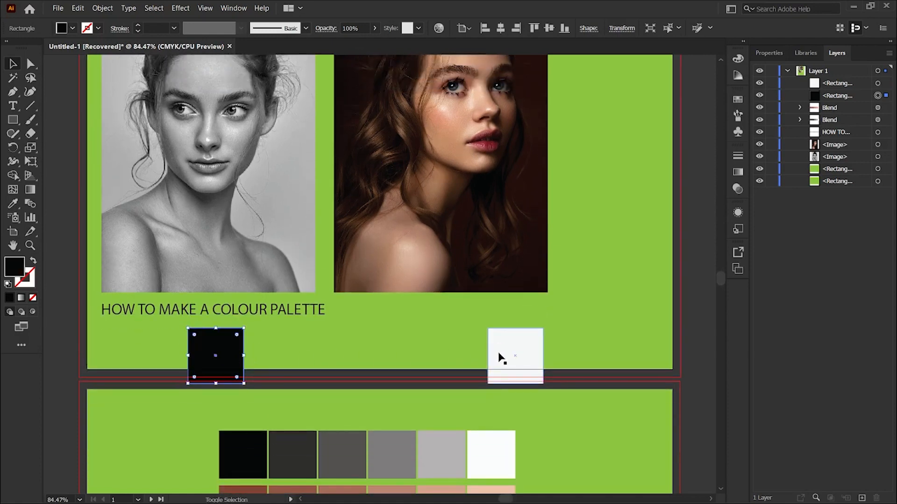
{"action": "left_click", "coordinate": [502, 359], "text": "shift"}
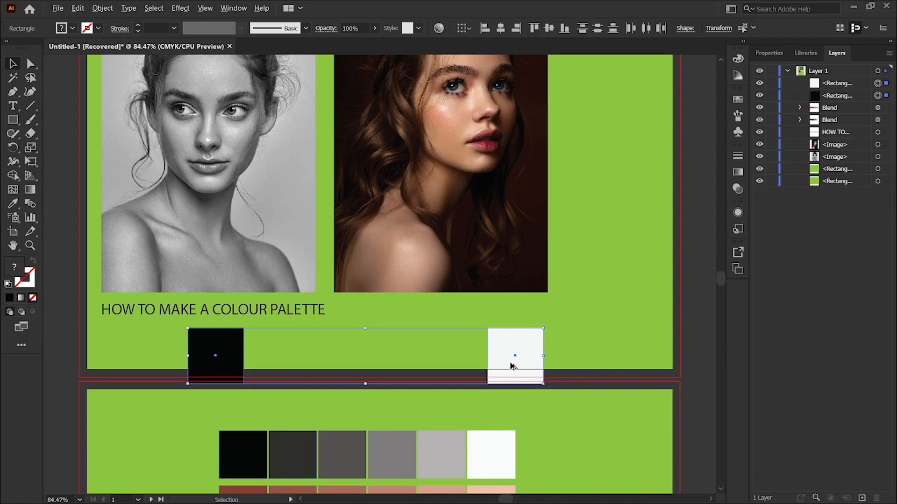
{"action": "left_click_drag", "start_coordinate": [511, 365], "coordinate": [512, 280]}
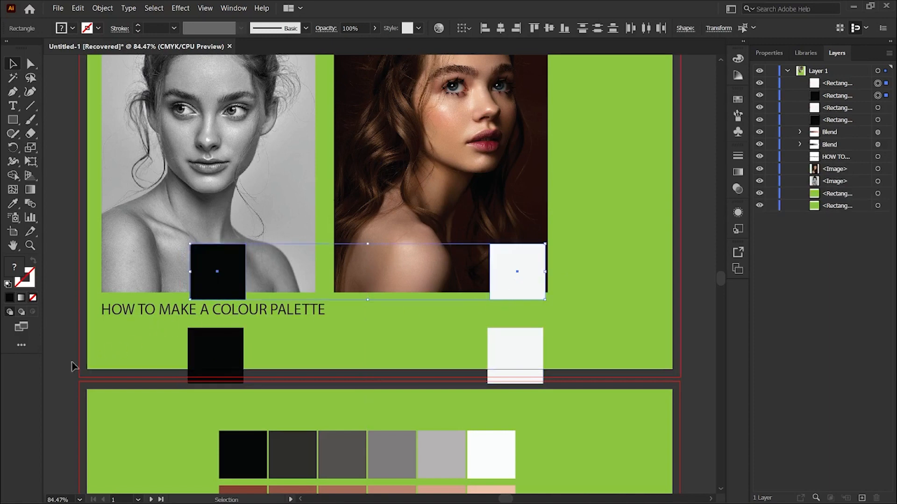
{"action": "left_click", "coordinate": [60, 370]}
Fill the upper black square with a reddish-brown skin tone sampled near the nose in the colour portrait.
{"action": "scroll", "coordinate": [450, 145], "scroll_direction": "up", "scroll_amount": 3}
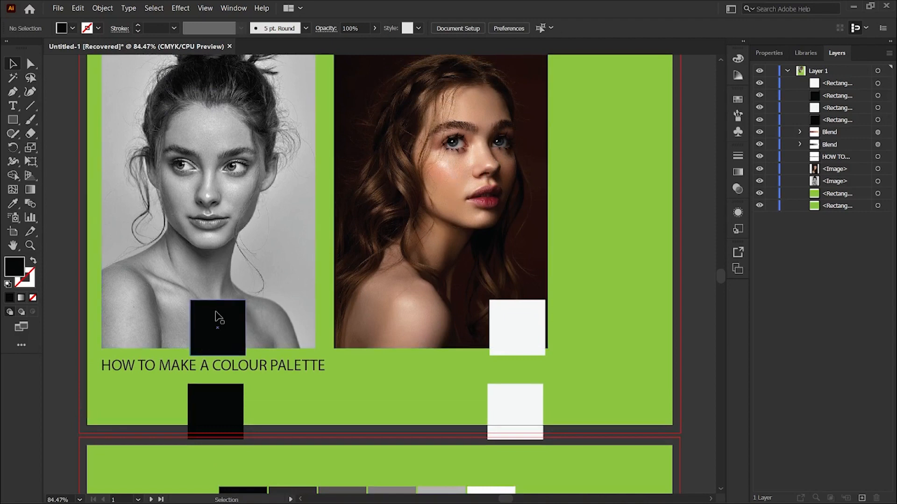
{"action": "left_click", "coordinate": [210, 334]}
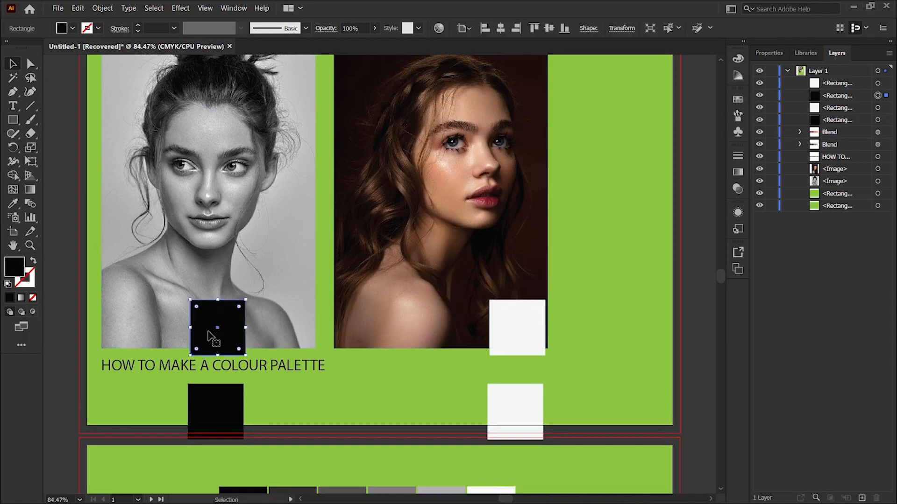
{"action": "left_click", "coordinate": [13, 204]}
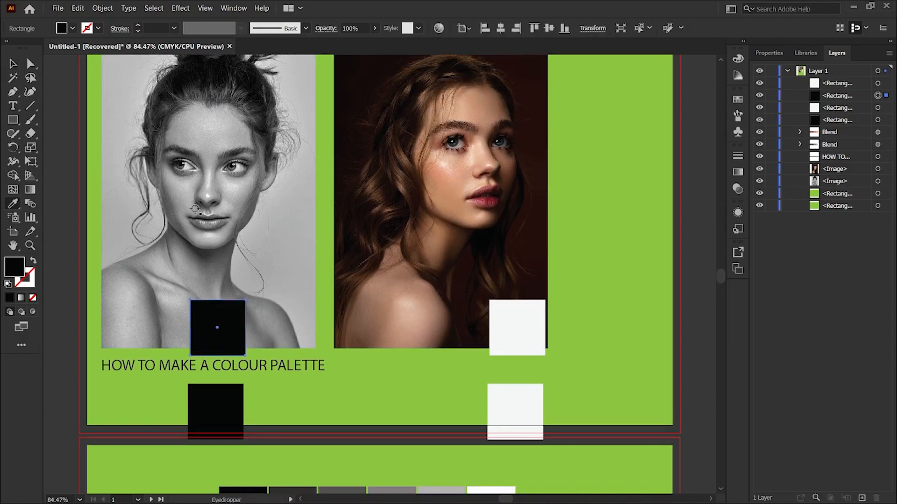
{"action": "left_click", "coordinate": [475, 177]}
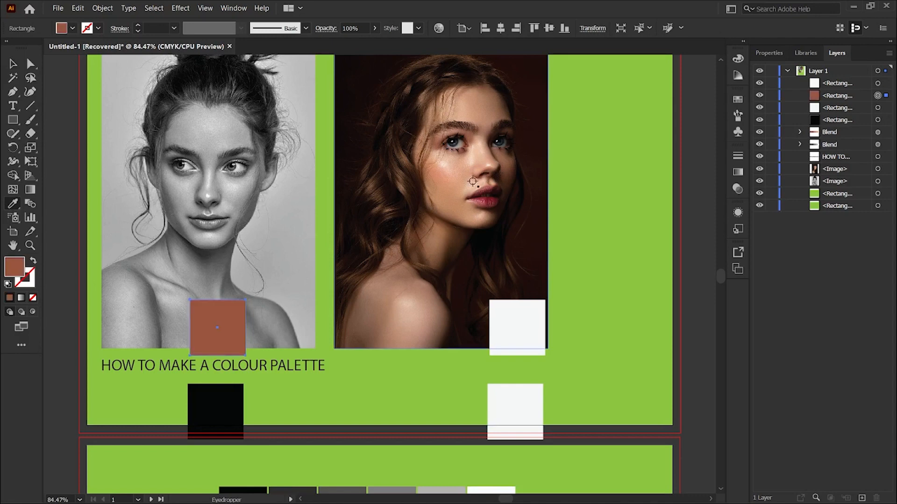
Darken the fill of the reddish-brown square to colour 874432.
{"action": "double_click", "coordinate": [18, 274]}
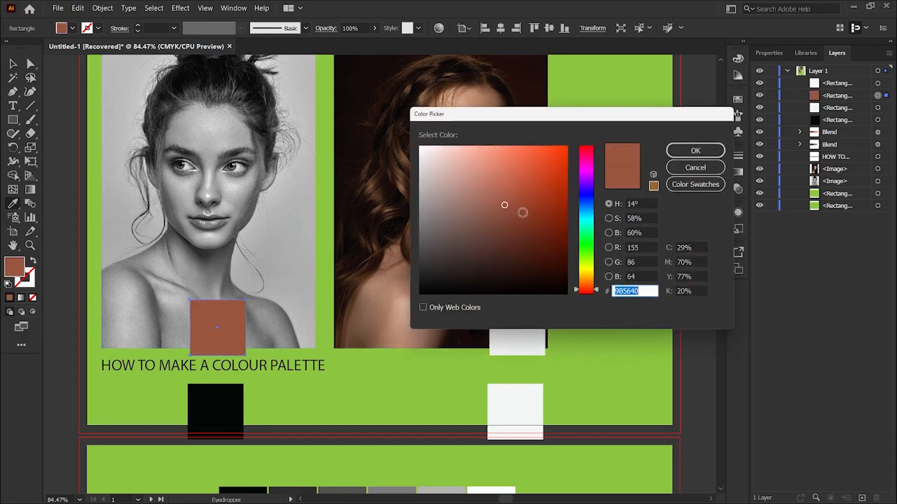
{"action": "left_click", "coordinate": [510, 214]}
{"action": "left_click", "coordinate": [512, 215]}
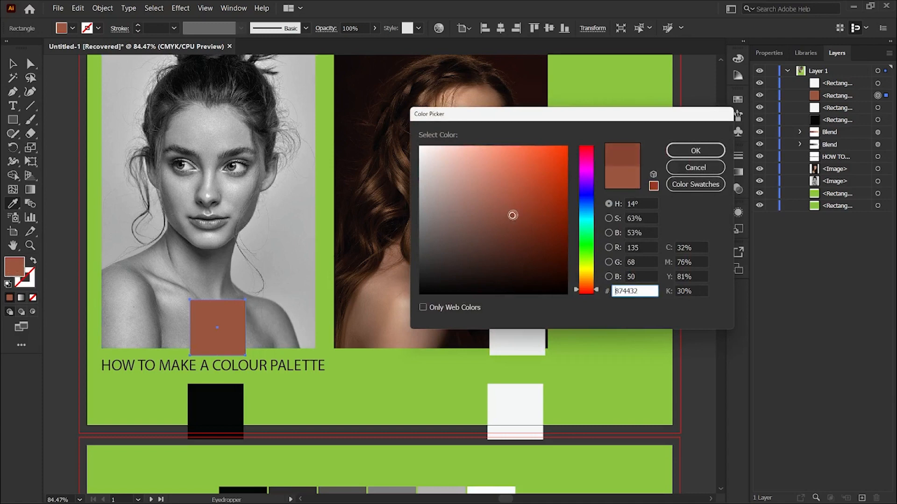
{"action": "left_click", "coordinate": [676, 150]}
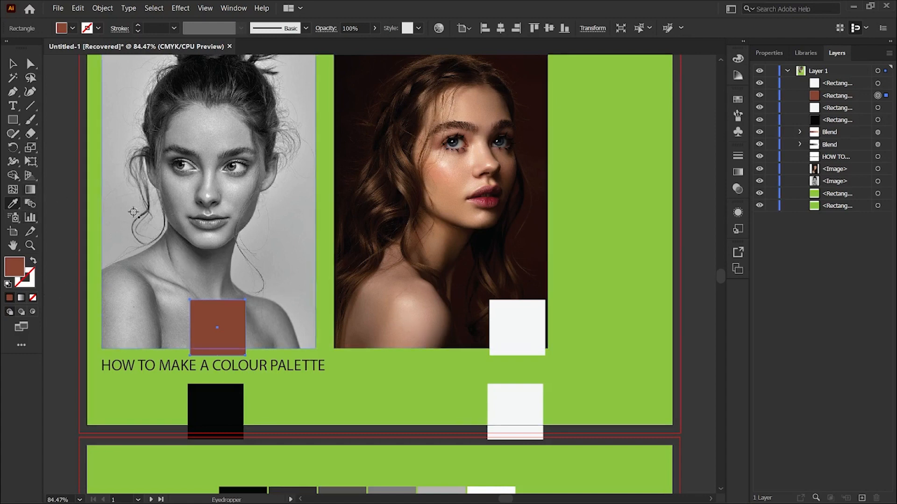
Fill the upper white square with a light peach skin tone sampled from the cheek highlight in the colour portrait.
{"action": "left_click", "coordinate": [13, 70]}
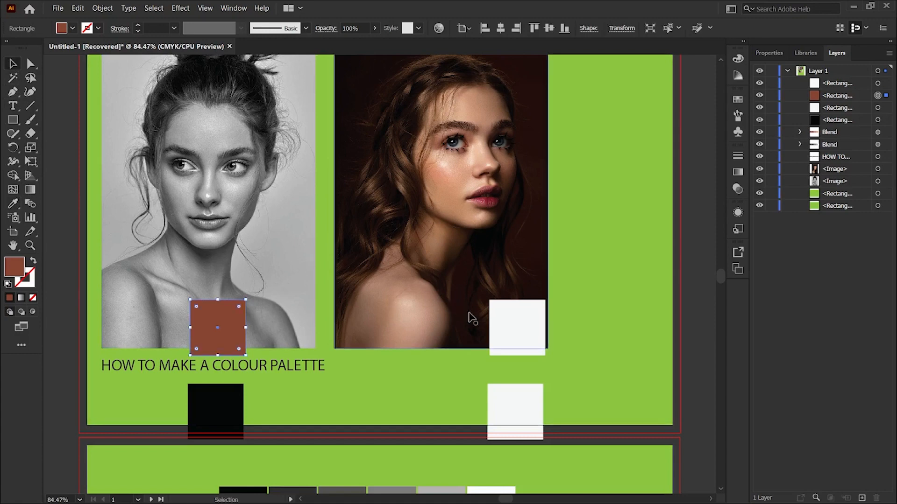
{"action": "left_click", "coordinate": [520, 332]}
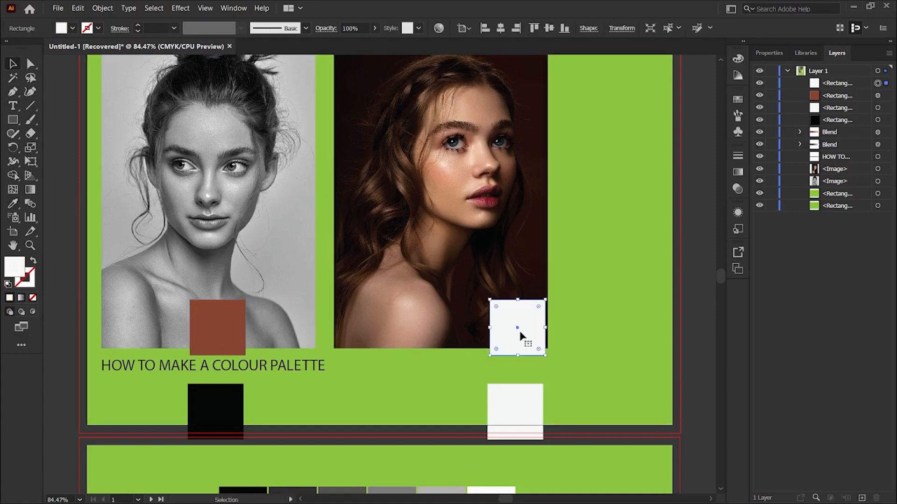
{"action": "left_click", "coordinate": [13, 204]}
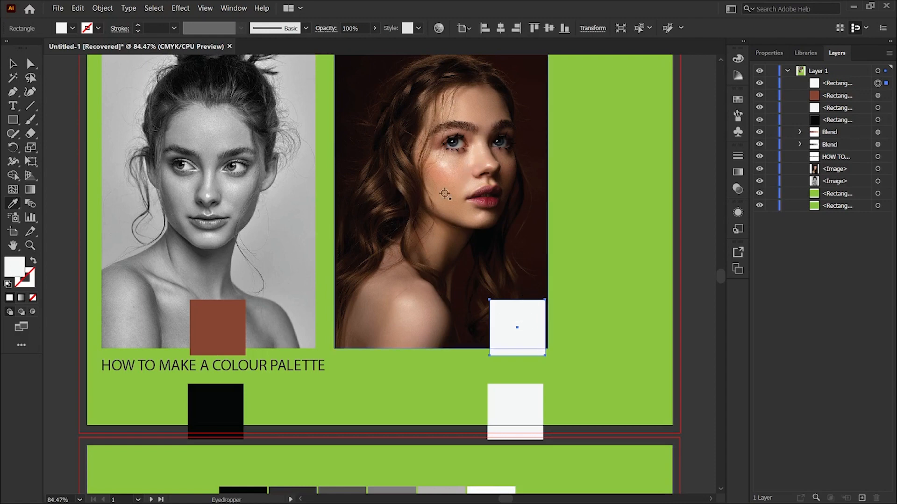
{"action": "left_click", "coordinate": [456, 169]}
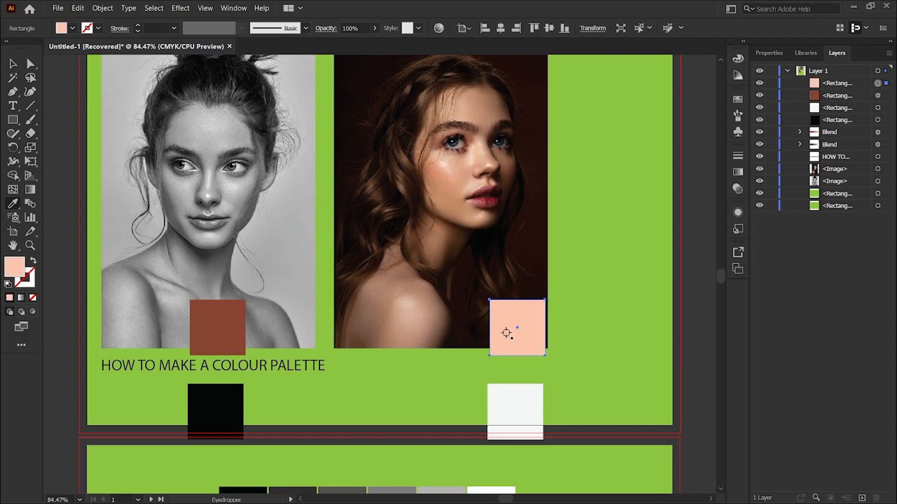
Blend the reddish-brown and peach squares into a row of skin-tone swatches.
{"action": "left_click", "coordinate": [13, 63]}
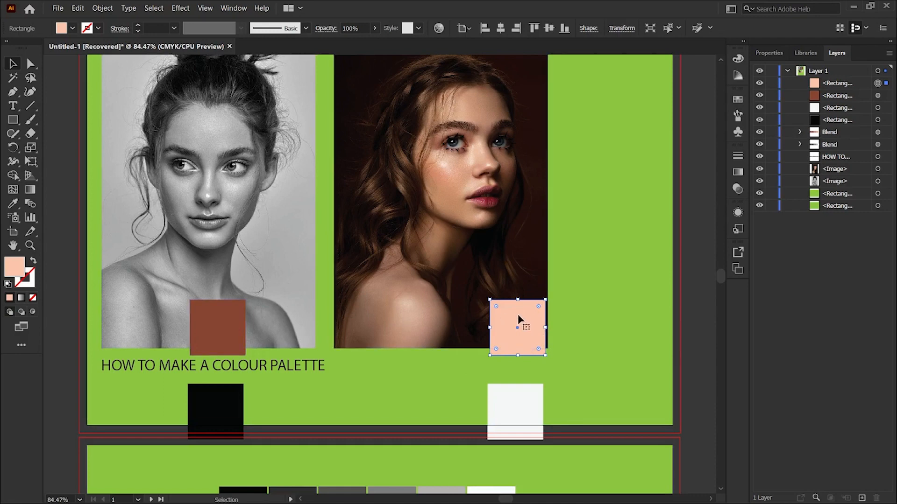
{"action": "left_click", "coordinate": [233, 321], "text": "shift"}
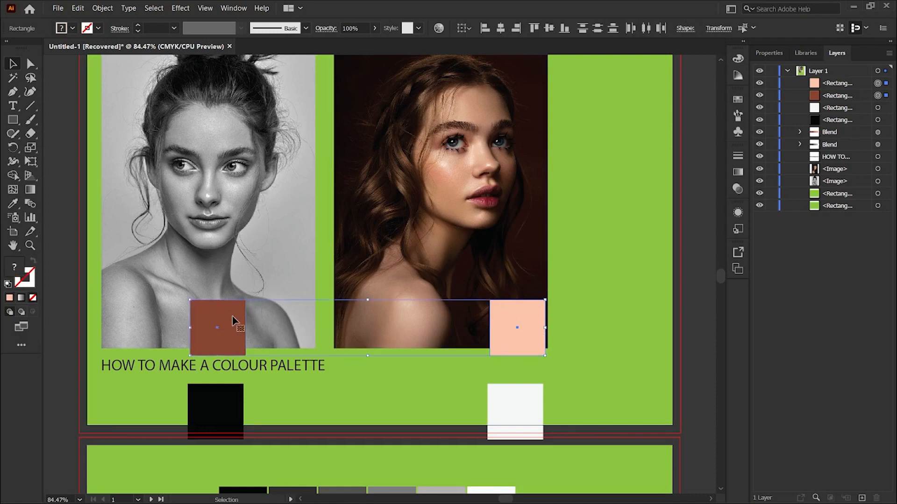
{"action": "left_click", "coordinate": [28, 205]}
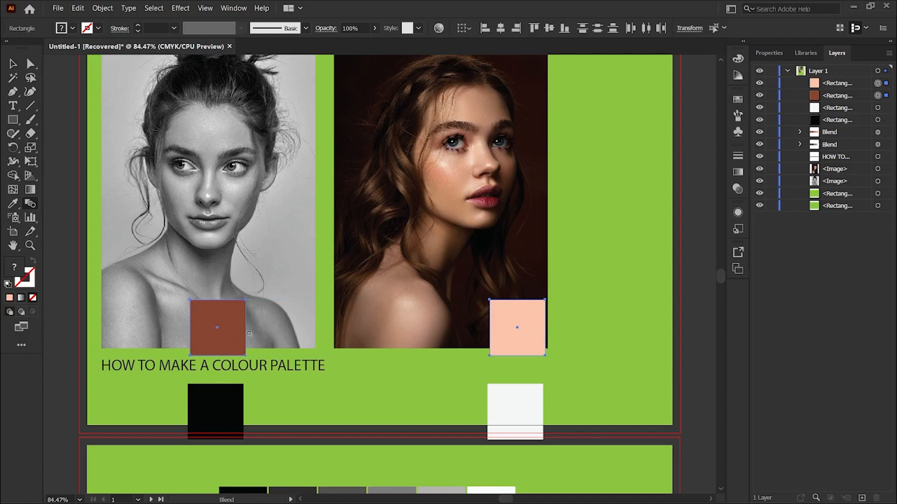
{"action": "left_click", "coordinate": [222, 329]}
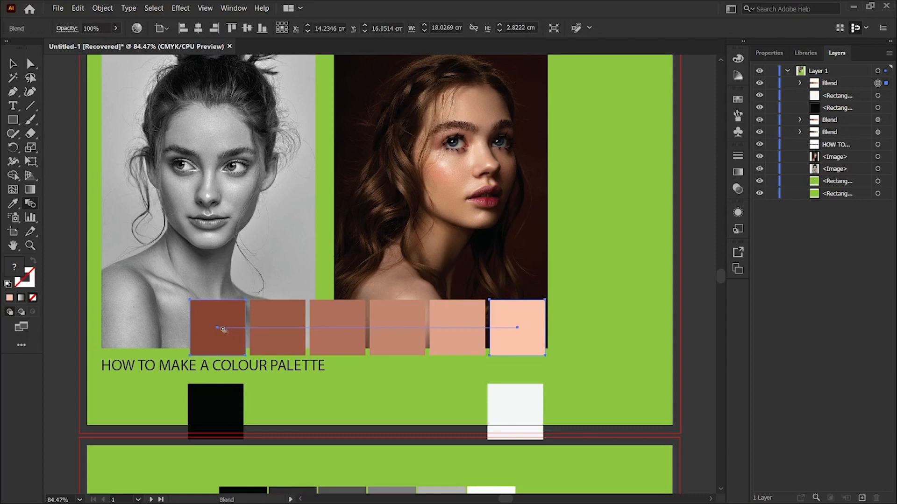
Set the blend spacing to Specified Steps with 4 steps and blend the black and near-white squares into a greyscale row.
{"action": "left_click", "coordinate": [13, 64]}
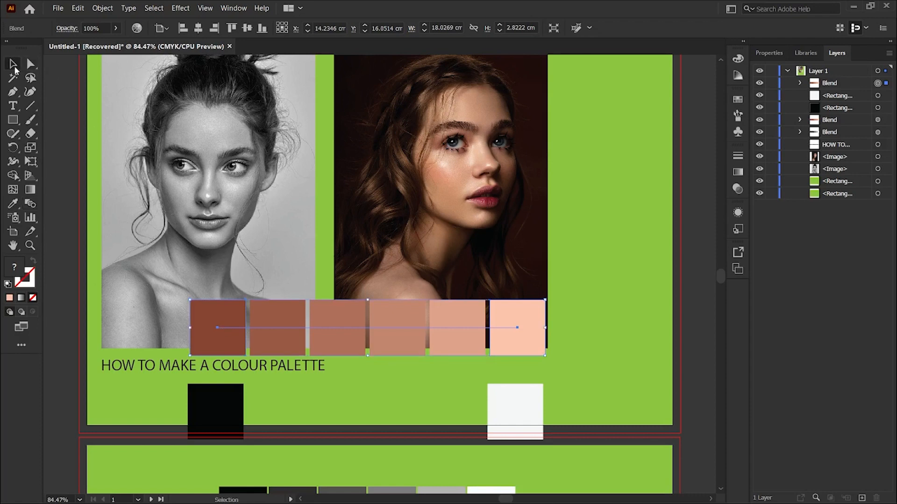
{"action": "left_click", "coordinate": [211, 405]}
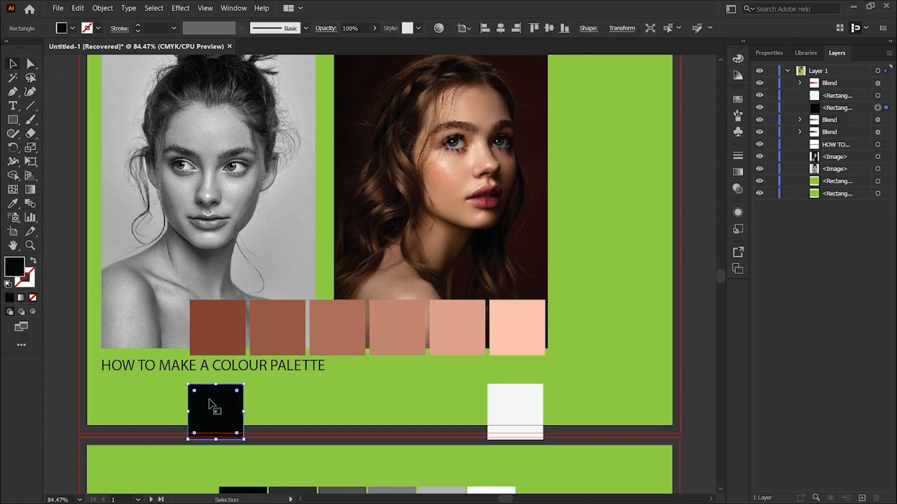
{"action": "left_click", "coordinate": [521, 410], "text": "shift"}
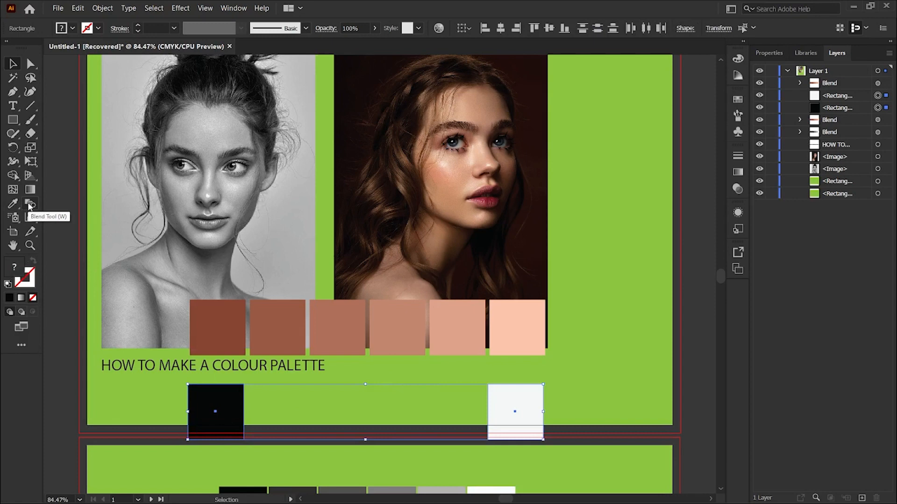
{"action": "left_click", "coordinate": [104, 8]}
{"action": "mouse_move", "coordinate": [145, 269]}
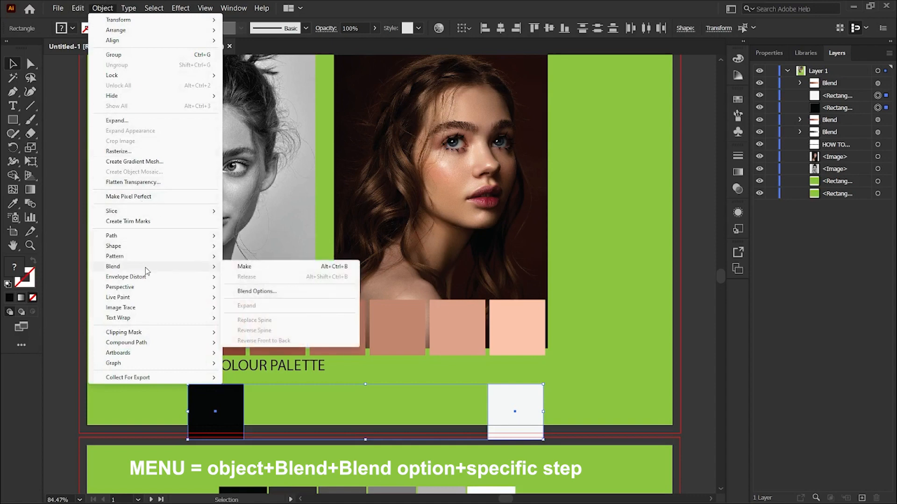
{"action": "left_click", "coordinate": [256, 291]}
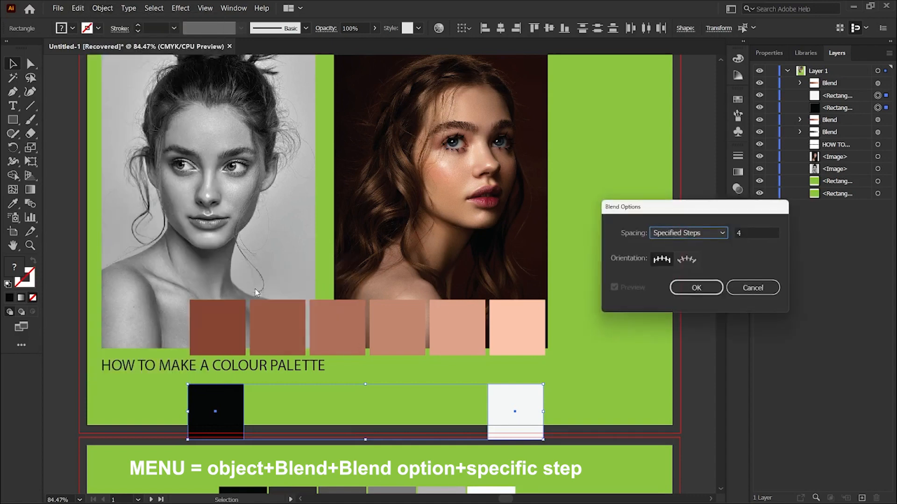
{"action": "left_click", "coordinate": [686, 236]}
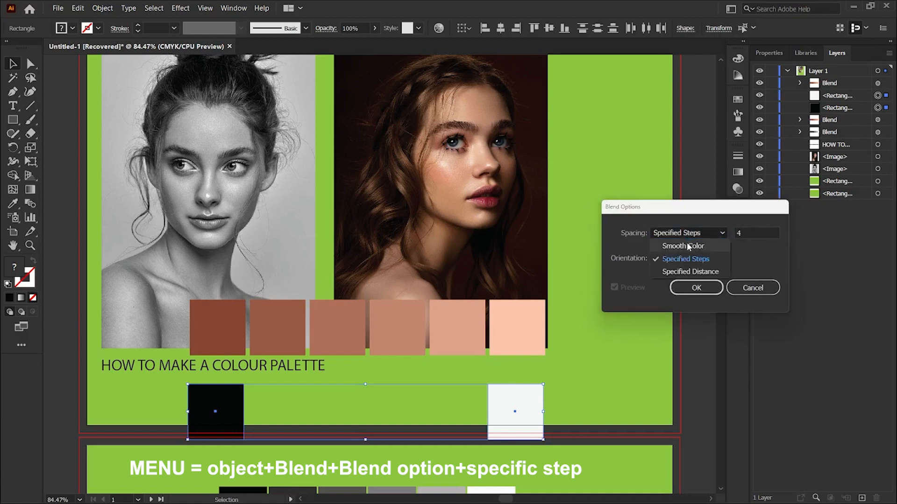
{"action": "left_click", "coordinate": [687, 246]}
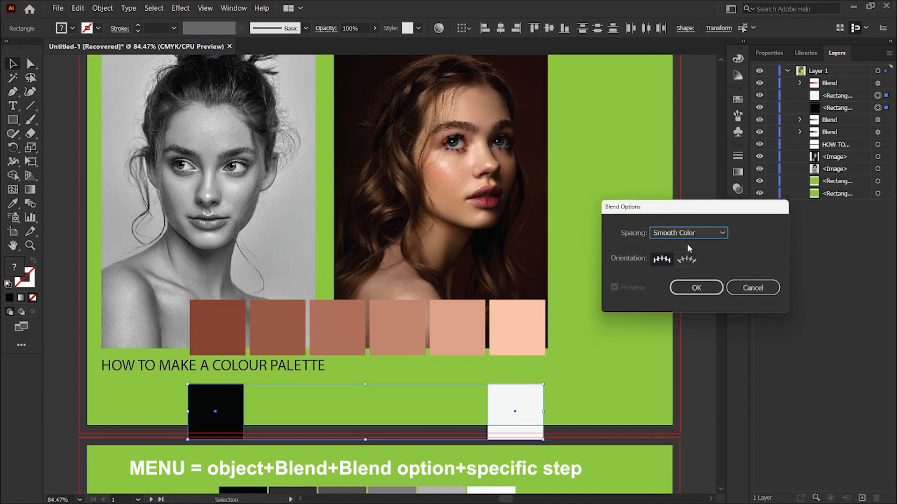
{"action": "left_click", "coordinate": [683, 233]}
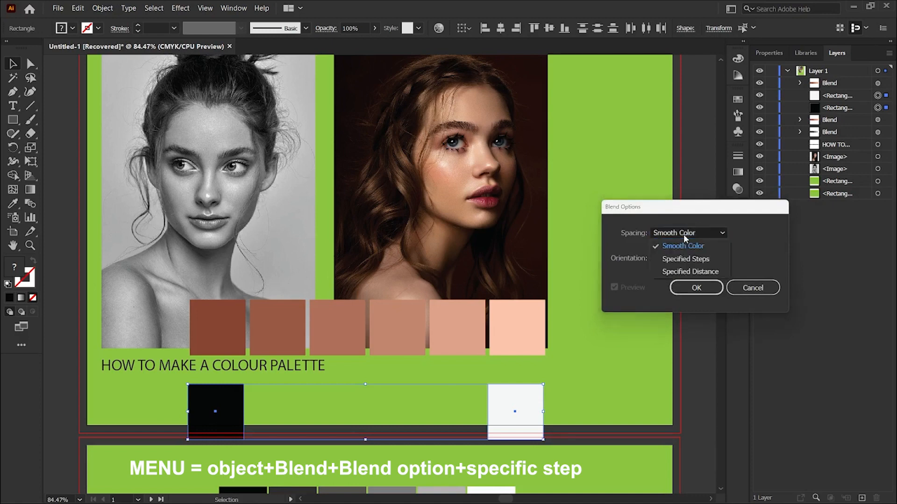
{"action": "left_click", "coordinate": [685, 260]}
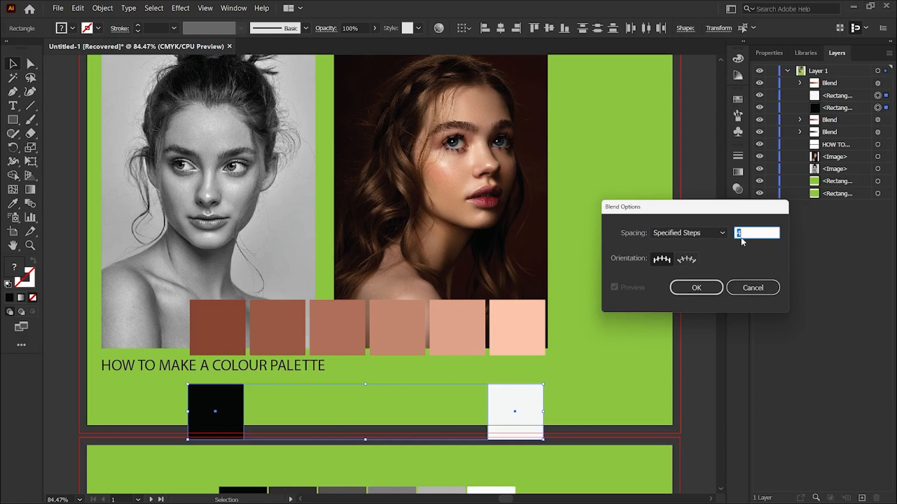
{"action": "left_click", "coordinate": [710, 289]}
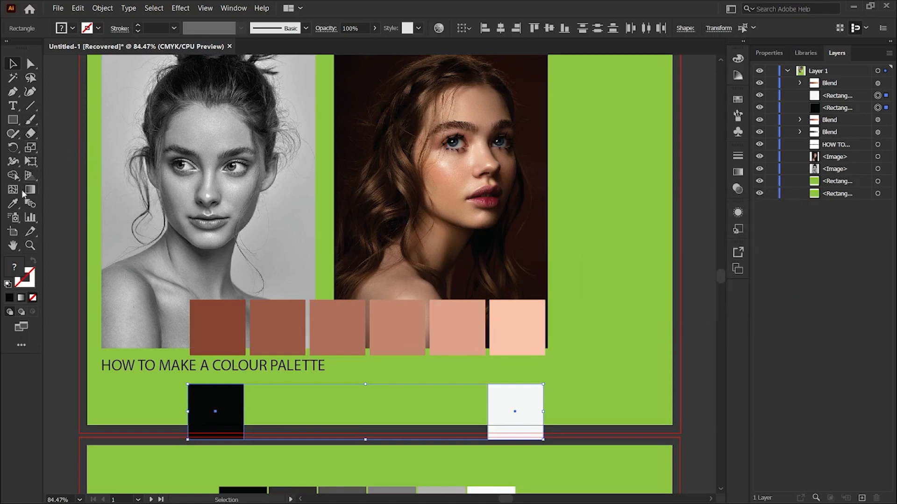
{"action": "left_click", "coordinate": [27, 205]}
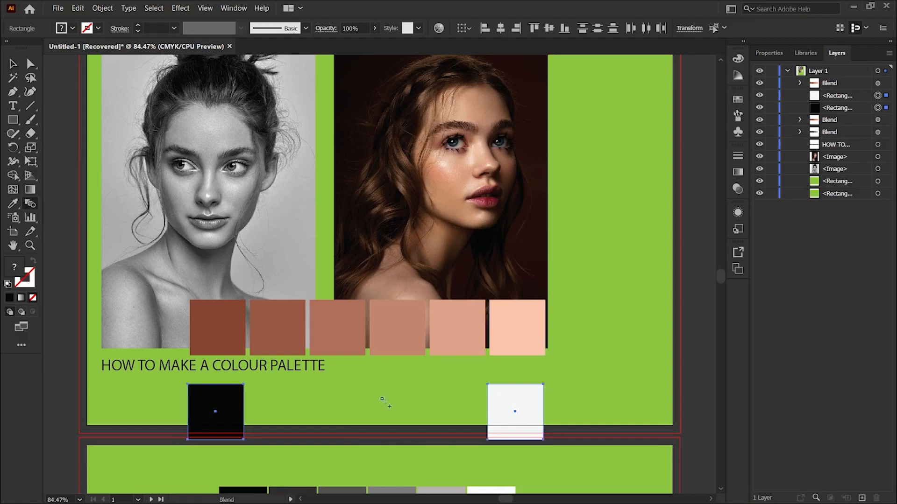
{"action": "left_click", "coordinate": [201, 402]}
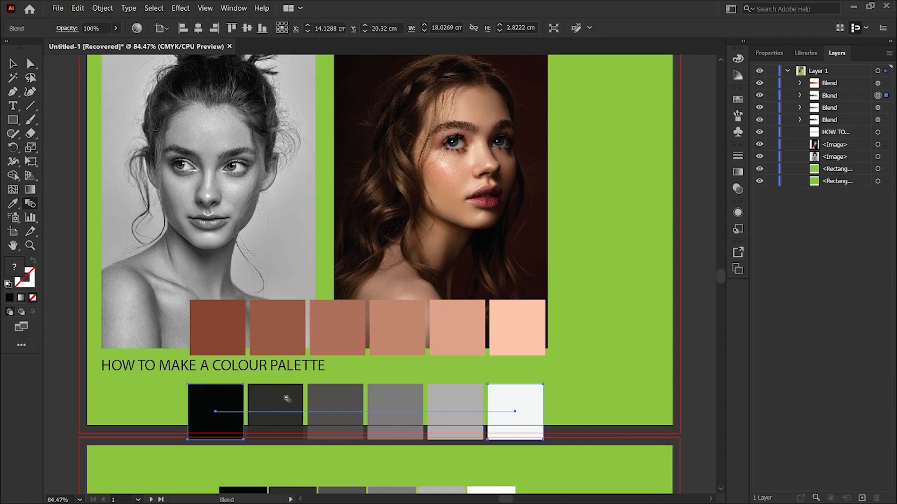
Move the new skin-tone and greyscale rows together onto the second artboard, below its existing palettes, and deselect them.
{"action": "scroll", "coordinate": [487, 412], "scroll_direction": "down", "scroll_amount": 3}
{"action": "scroll", "coordinate": [487, 412], "scroll_direction": "down", "scroll_amount": 5}
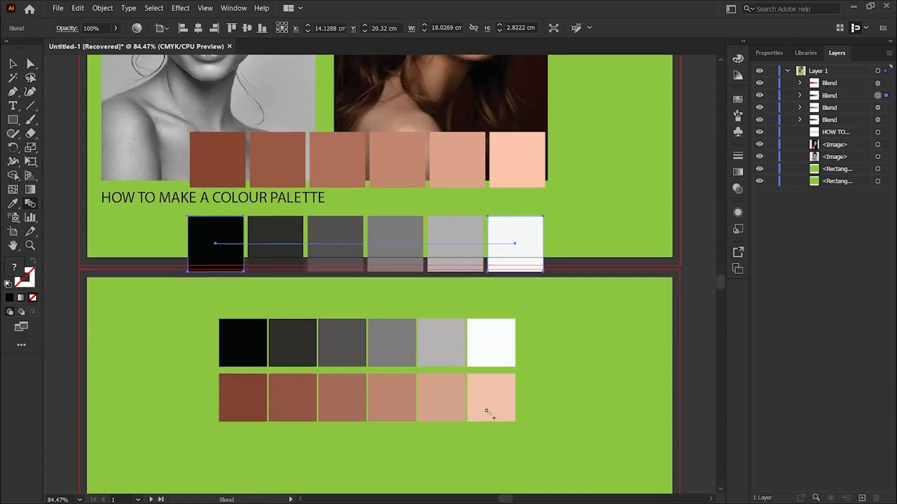
{"action": "scroll", "coordinate": [487, 413], "scroll_direction": "up", "scroll_amount": 1}
{"action": "key", "text": "v"}
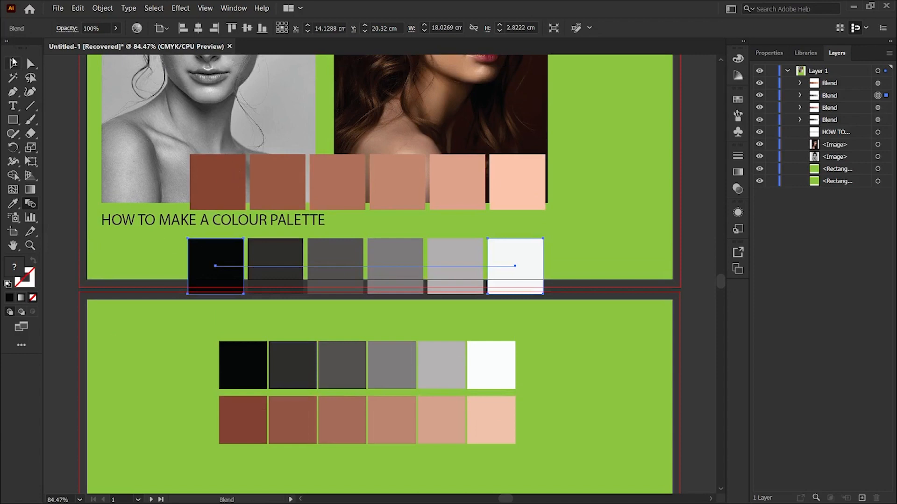
{"action": "left_click", "coordinate": [220, 175], "text": "shift"}
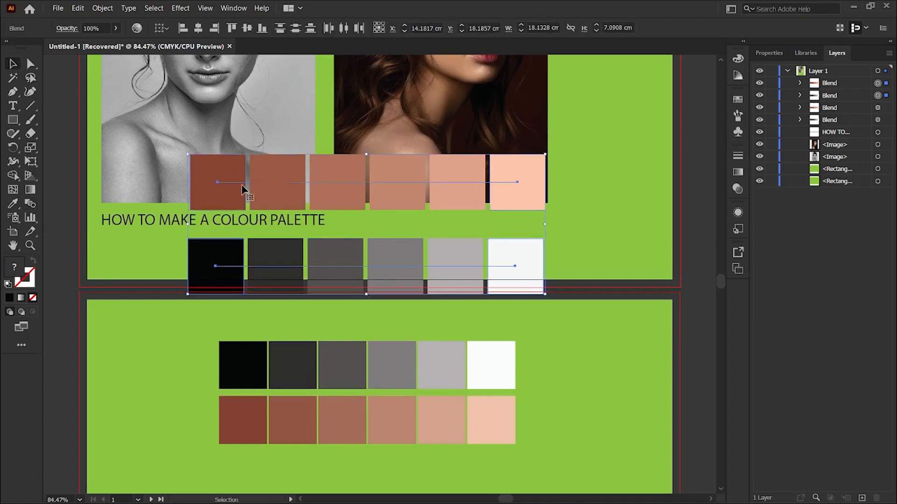
{"action": "left_click_drag", "start_coordinate": [253, 183], "coordinate": [269, 346]}
{"action": "scroll", "coordinate": [269, 353], "scroll_direction": "down", "scroll_amount": 2}
{"action": "scroll", "coordinate": [233, 313], "scroll_direction": "down", "scroll_amount": 5}
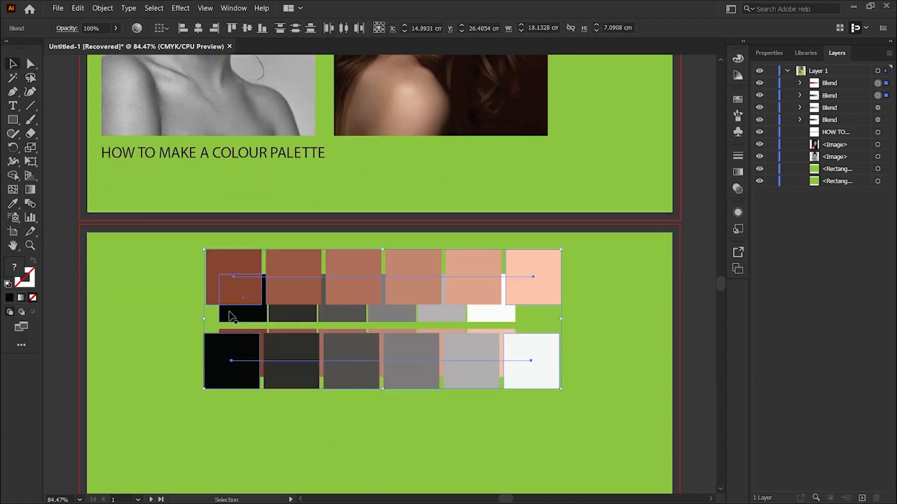
{"action": "left_click", "coordinate": [226, 231], "text": "shift"}
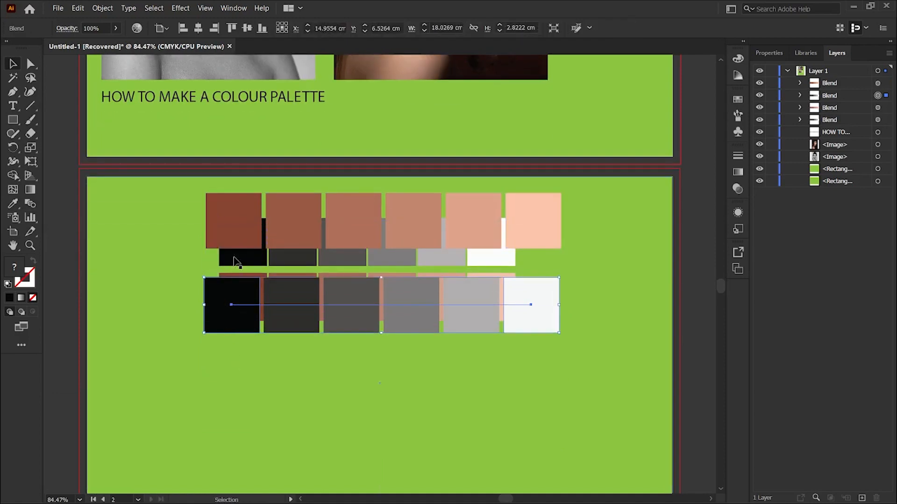
{"action": "left_click", "coordinate": [236, 237], "text": "shift"}
{"action": "left_click_drag", "start_coordinate": [235, 237], "coordinate": [236, 381]}
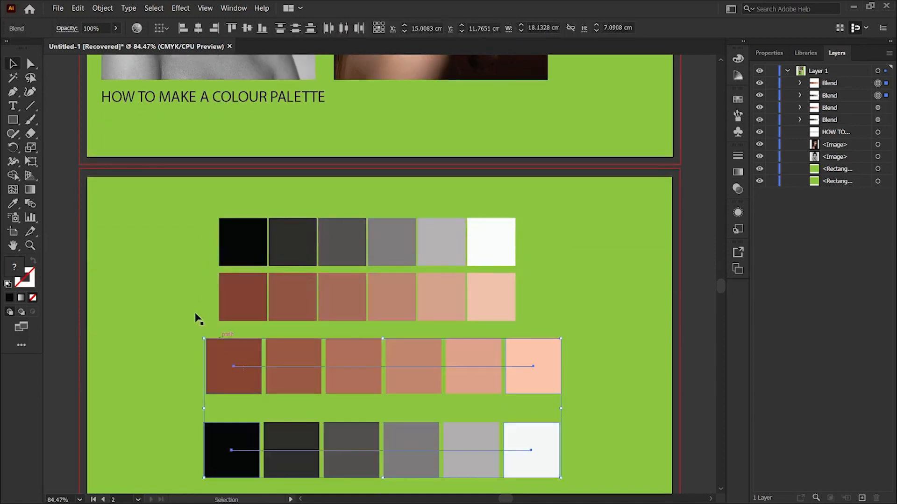
{"action": "left_click", "coordinate": [157, 297]}
Draw two separate squares side by side on the first artboard, in the empty strip below the portraits.
{"action": "scroll", "coordinate": [196, 251], "scroll_direction": "up", "scroll_amount": 7}
{"action": "scroll", "coordinate": [236, 210], "scroll_direction": "up", "scroll_amount": 3}
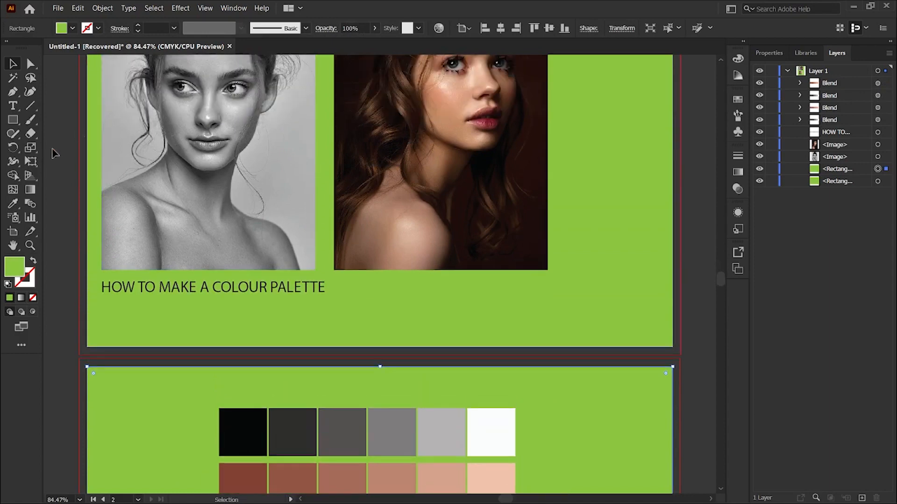
{"action": "key", "text": "m"}
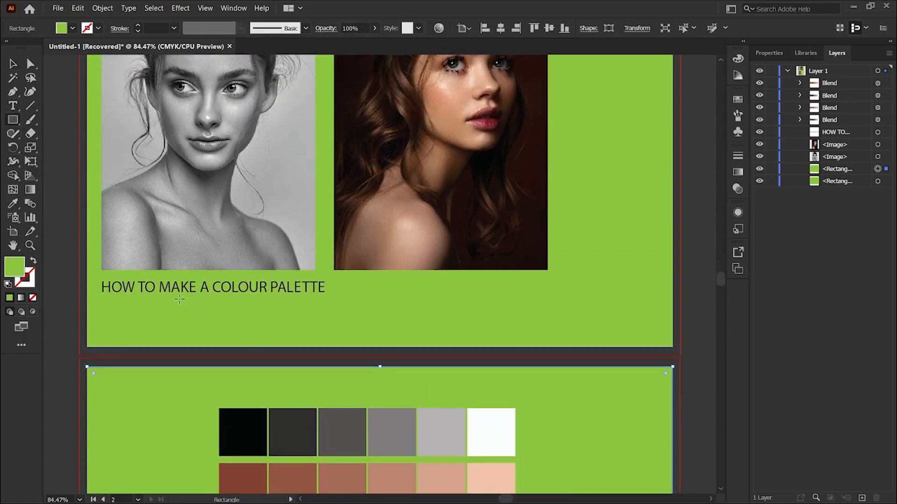
{"action": "left_click_drag", "start_coordinate": [173, 295], "coordinate": [225, 346]}
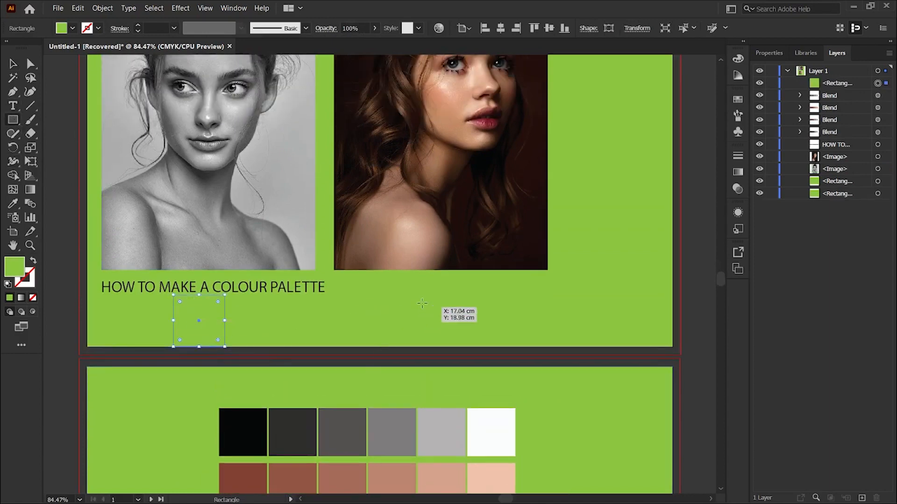
{"action": "left_click_drag", "start_coordinate": [417, 292], "coordinate": [473, 347]}
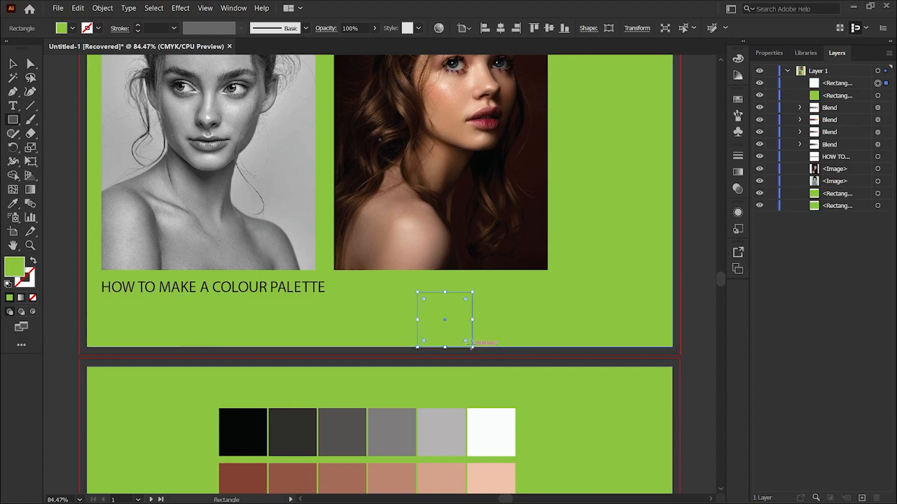
Fill the new left square with a very dark brown sampled from the colour portrait near the nose.
{"action": "left_click", "coordinate": [12, 65]}
{"action": "left_click", "coordinate": [195, 327]}
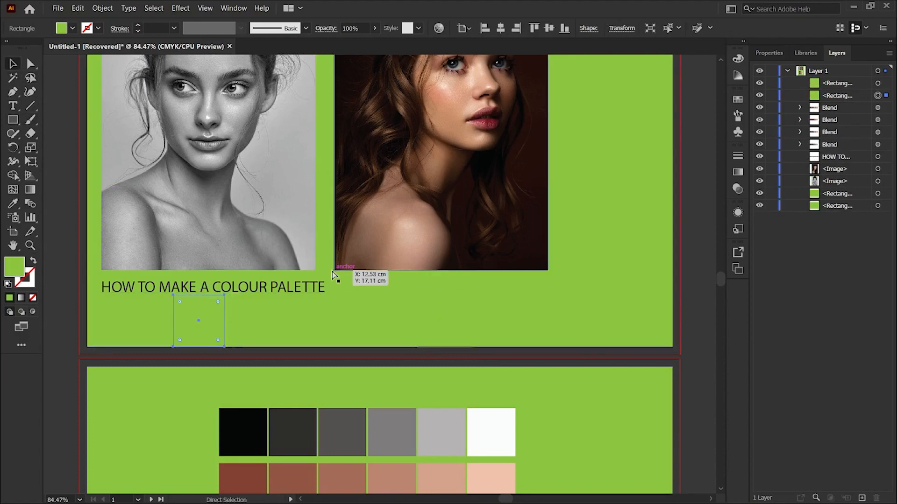
{"action": "key", "text": "ctrl+plus"}
{"action": "key", "text": "ctrl+plus"}
{"action": "left_click_drag", "start_coordinate": [537, 137], "coordinate": [209, 401]}
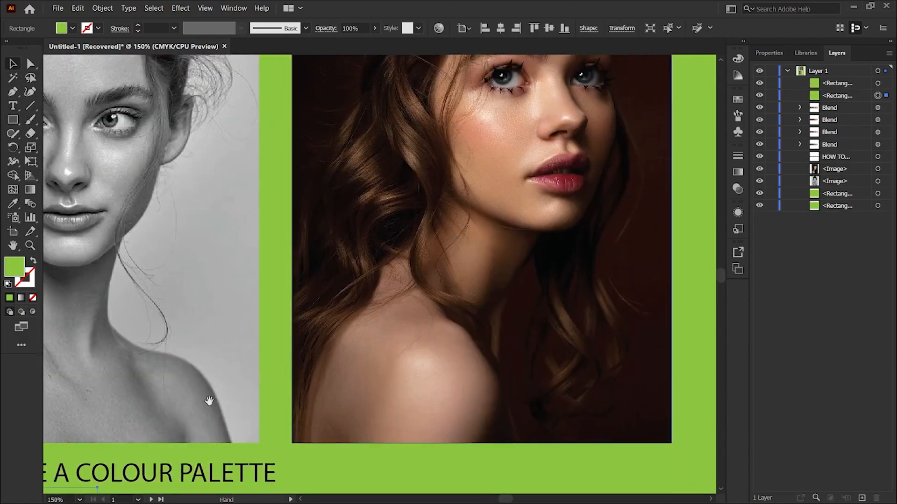
{"action": "left_click_drag", "start_coordinate": [358, 327], "coordinate": [233, 411]}
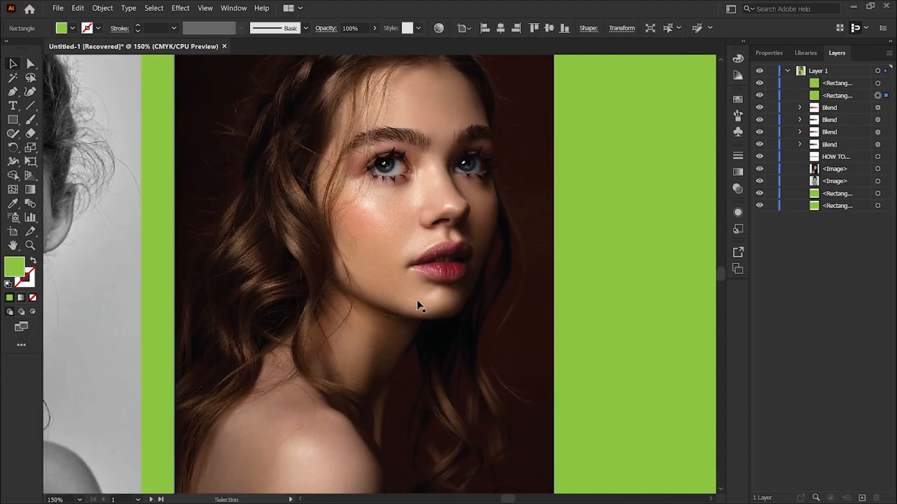
{"action": "key", "text": "i"}
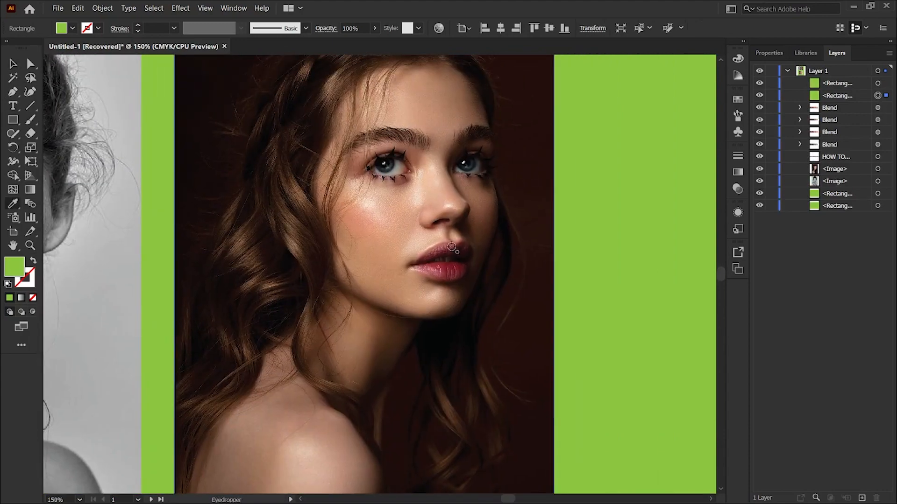
{"action": "left_click", "coordinate": [466, 214]}
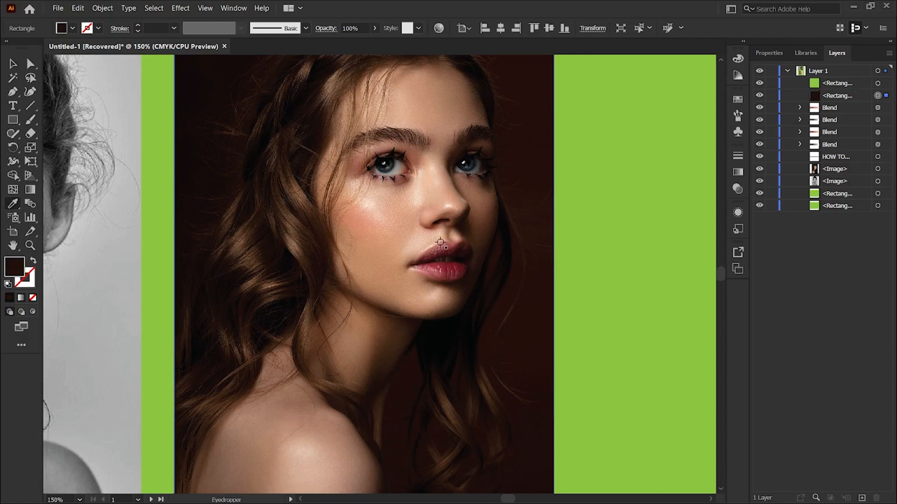
Refill the left square with a medium reddish brown sampled from the shaded side of the nose in the colour portrait.
{"action": "left_click", "coordinate": [458, 232]}
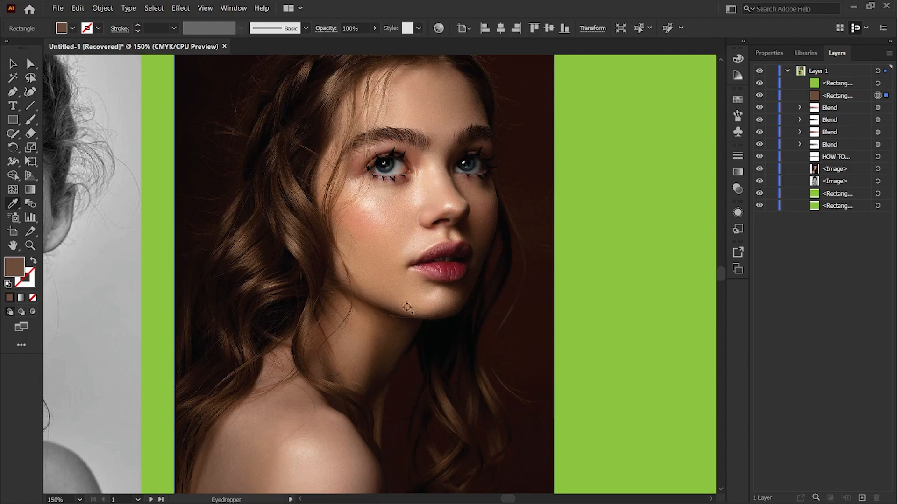
{"action": "left_click", "coordinate": [464, 211]}
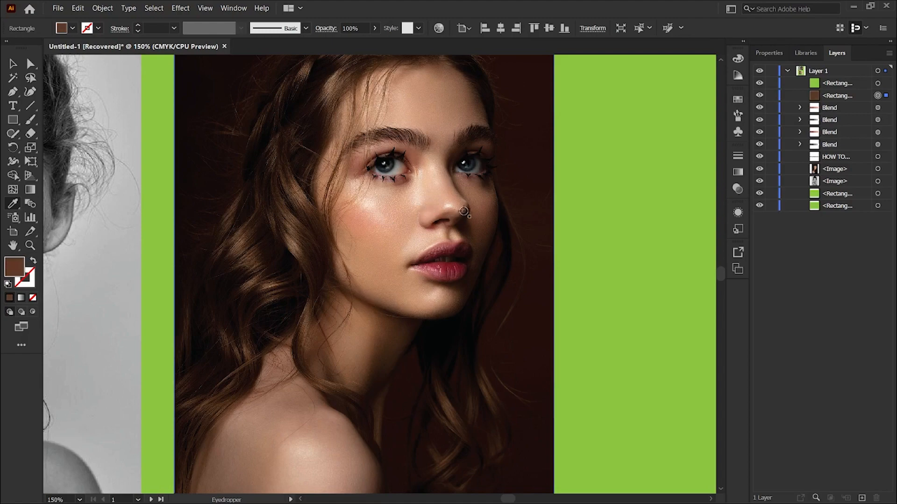
{"action": "scroll", "coordinate": [113, 350], "scroll_direction": "down", "scroll_amount": 8}
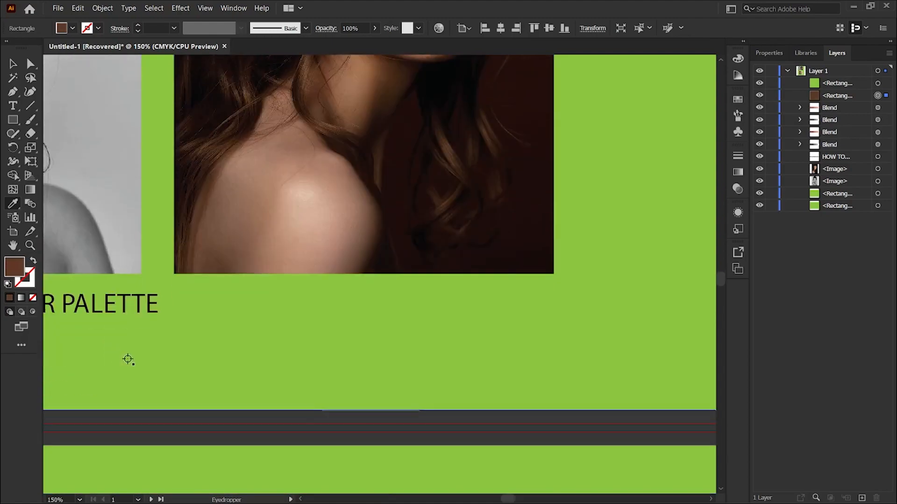
{"action": "left_click_drag", "start_coordinate": [20, 275], "coordinate": [138, 344]}
{"action": "key", "text": "ctrl+z"}
{"action": "left_click_drag", "start_coordinate": [219, 366], "coordinate": [308, 321]}
{"action": "left_click_drag", "start_coordinate": [225, 326], "coordinate": [365, 348]}
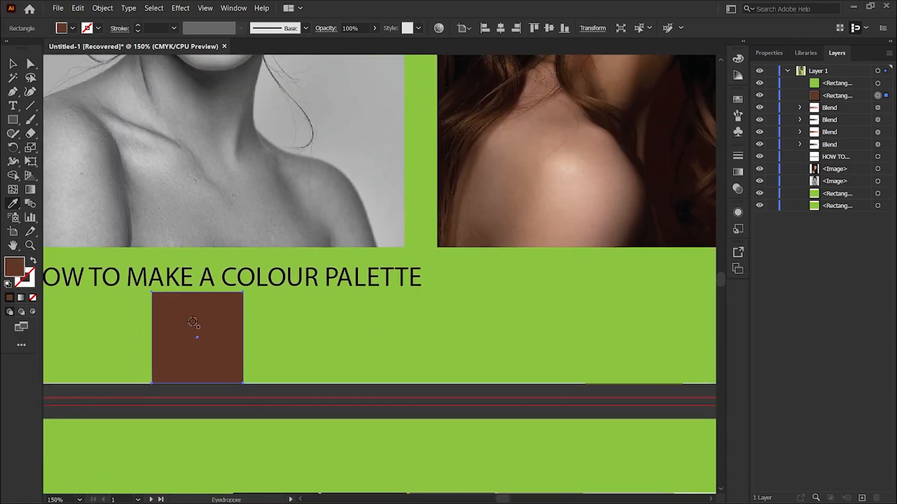
{"action": "key", "text": "ctrl+0"}
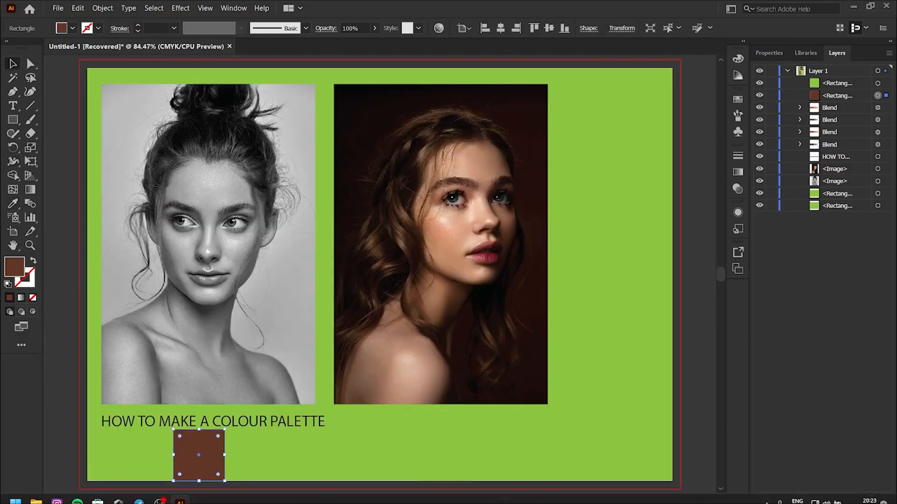
Fill the right green square with a light peach sampled from the highlighted cheek of the colour portrait.
{"action": "left_click", "coordinate": [434, 454]}
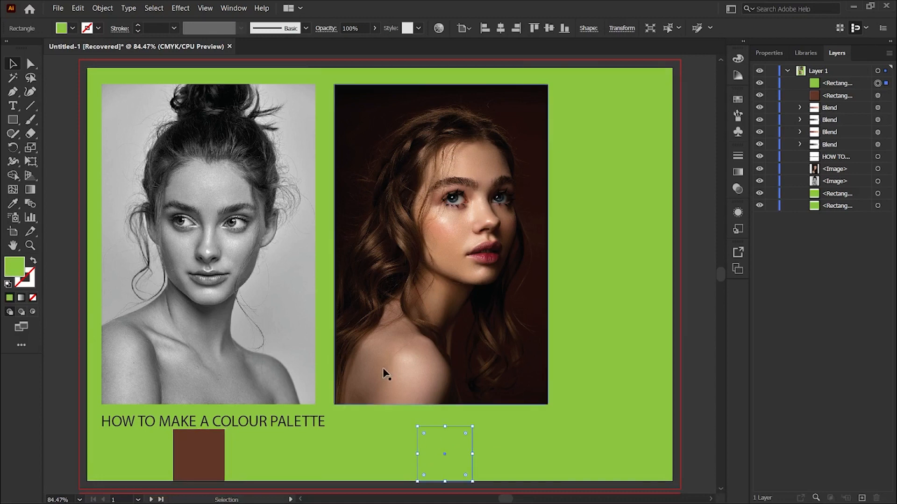
{"action": "left_click", "coordinate": [14, 204]}
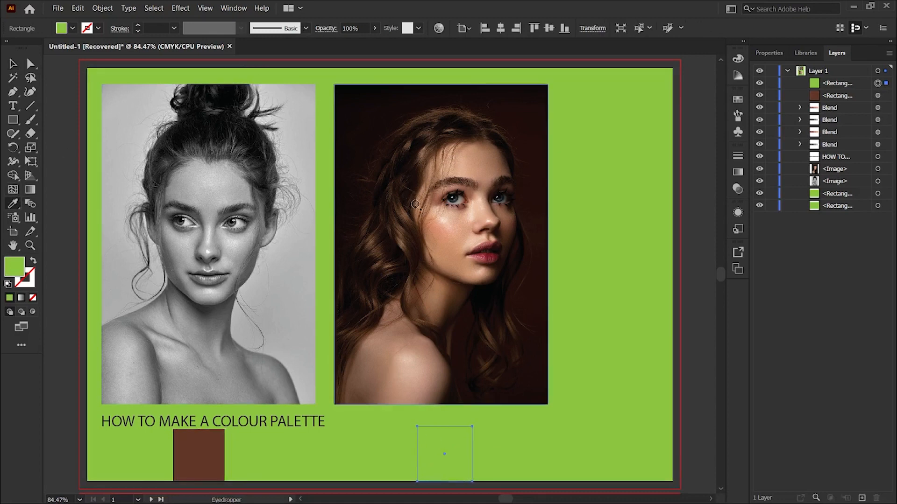
{"action": "left_click", "coordinate": [459, 230]}
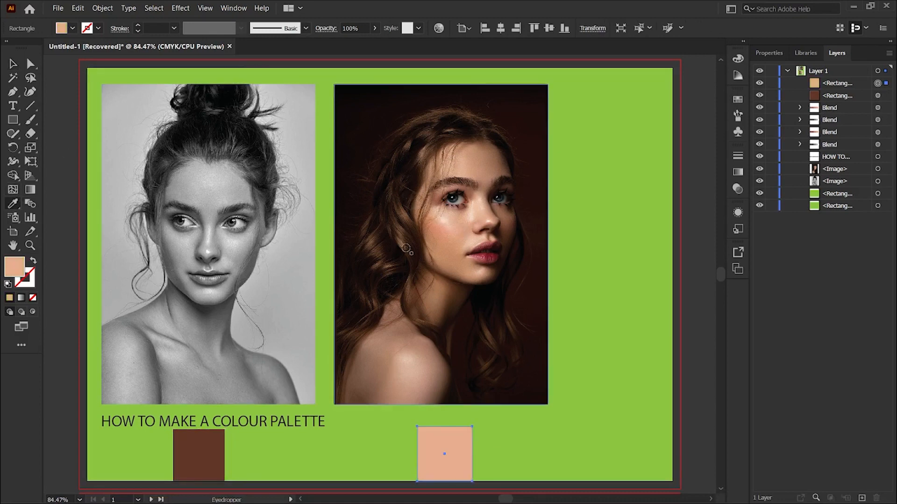
Select the brown and peach squares together and blend them into a row of skin-tone swatches.
{"action": "left_click", "coordinate": [13, 63]}
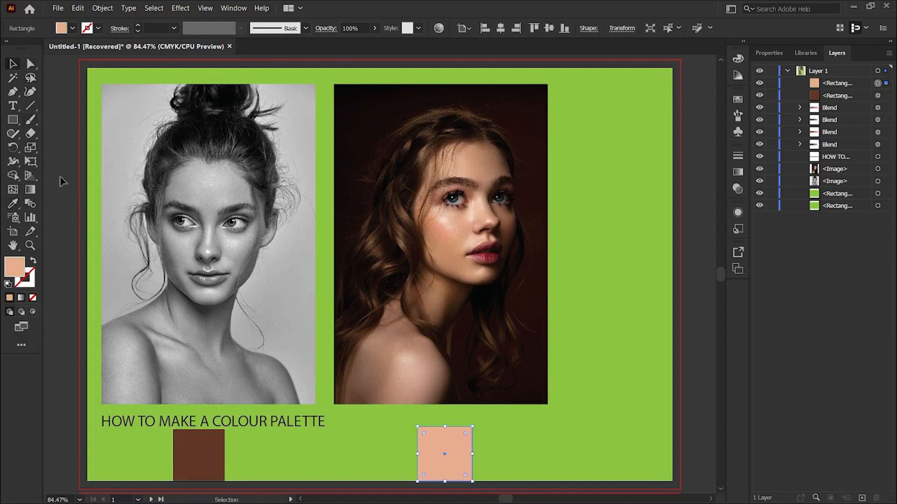
{"action": "left_click", "coordinate": [194, 439], "text": "shift"}
{"action": "left_click", "coordinate": [31, 204]}
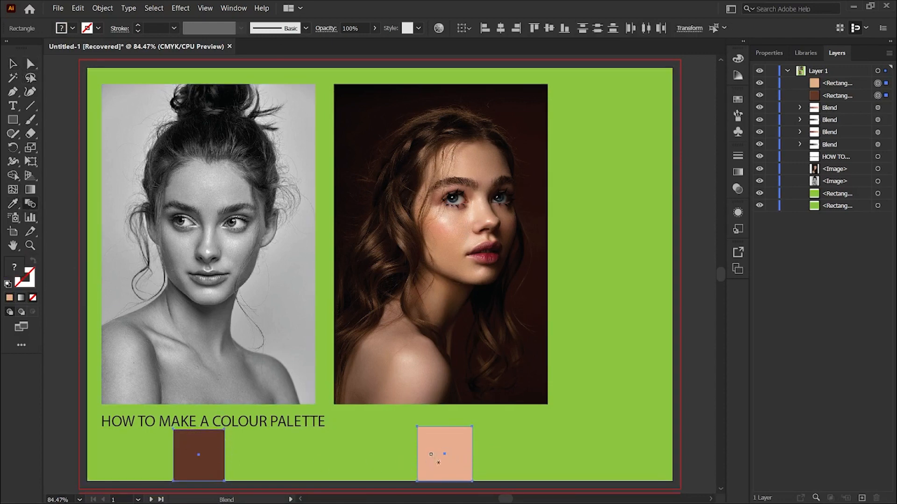
{"action": "left_click", "coordinate": [212, 452]}
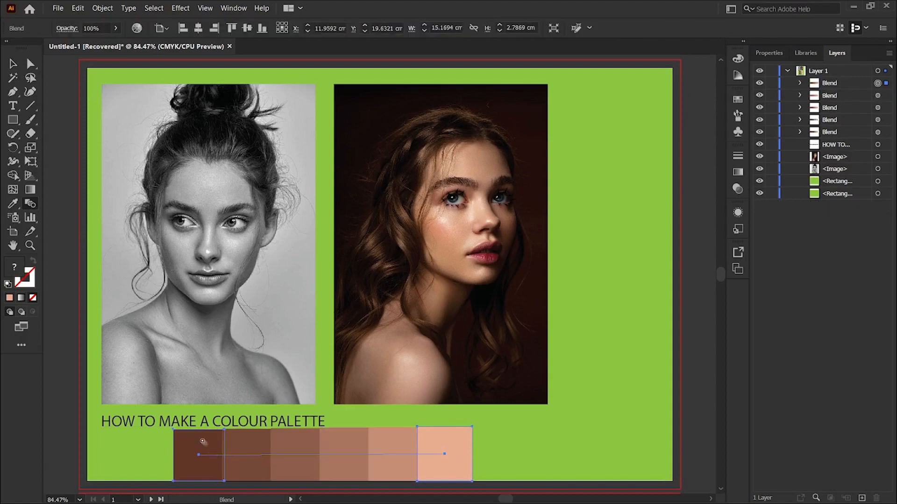
Move the new brown-to-peach row onto the second artboard, below the lowest greyscale row.
{"action": "scroll", "coordinate": [203, 430], "scroll_direction": "down", "scroll_amount": 2}
{"action": "scroll", "coordinate": [202, 409], "scroll_direction": "down", "scroll_amount": 2}
{"action": "left_click", "coordinate": [12, 64]}
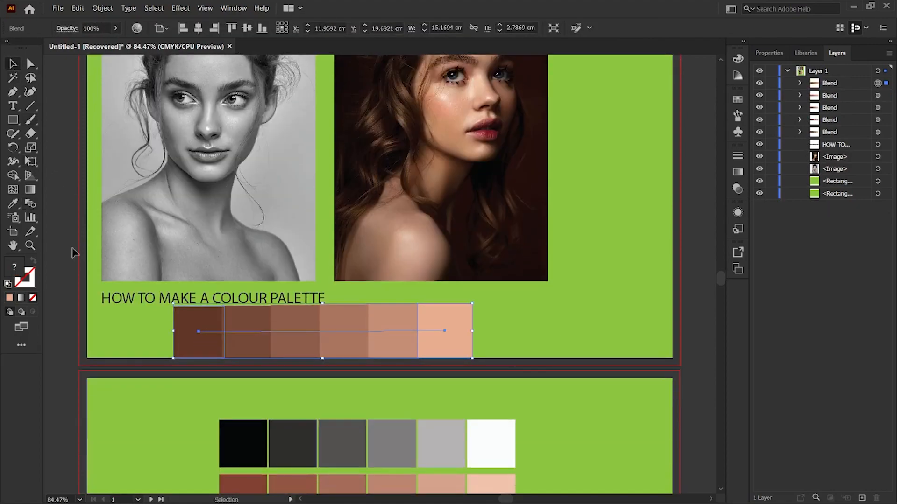
{"action": "left_click", "coordinate": [77, 275]}
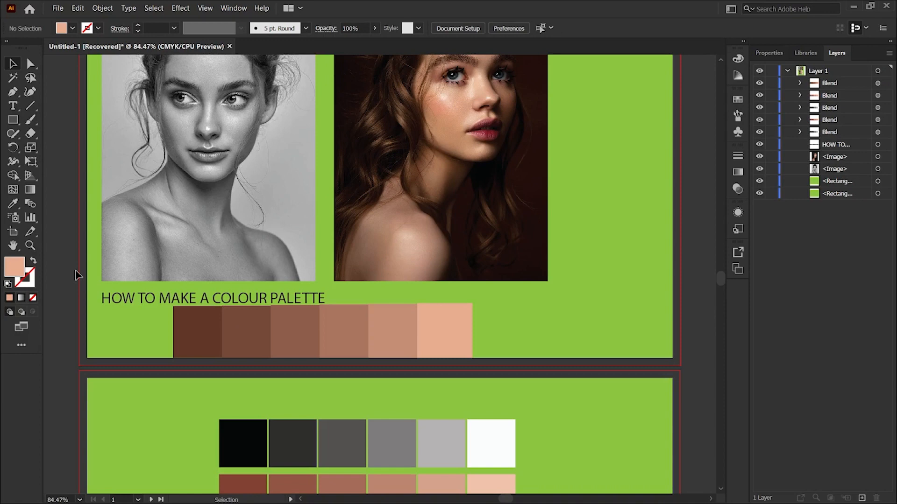
{"action": "scroll", "coordinate": [77, 276], "scroll_direction": "down", "scroll_amount": 2}
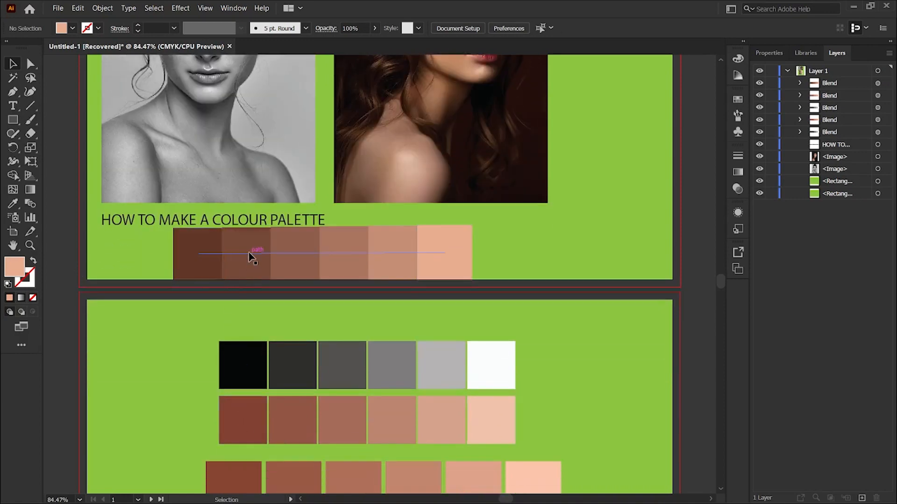
{"action": "scroll", "coordinate": [314, 262], "scroll_direction": "down", "scroll_amount": 4}
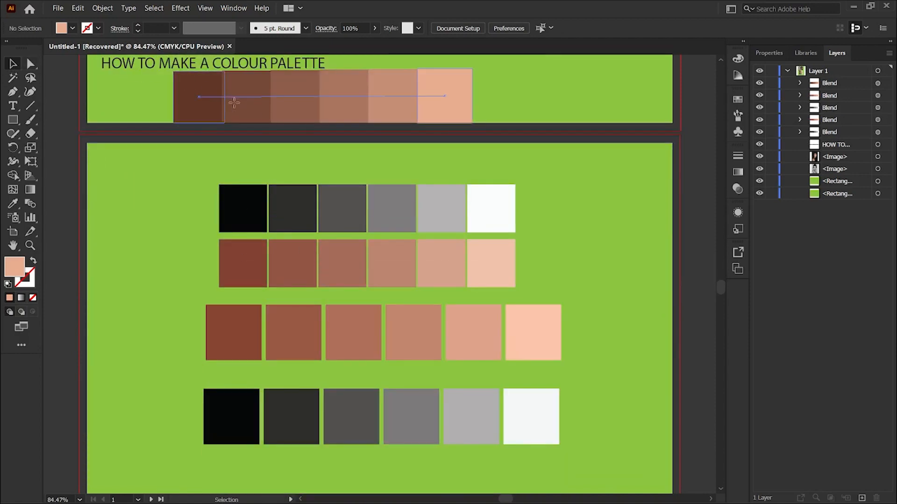
{"action": "left_click_drag", "start_coordinate": [235, 106], "coordinate": [237, 416]}
Draw two more separate squares side by side in the empty strip below the portraits on the first artboard.
{"action": "scroll", "coordinate": [256, 394], "scroll_direction": "up", "scroll_amount": 2}
{"action": "scroll", "coordinate": [257, 394], "scroll_direction": "up", "scroll_amount": 4}
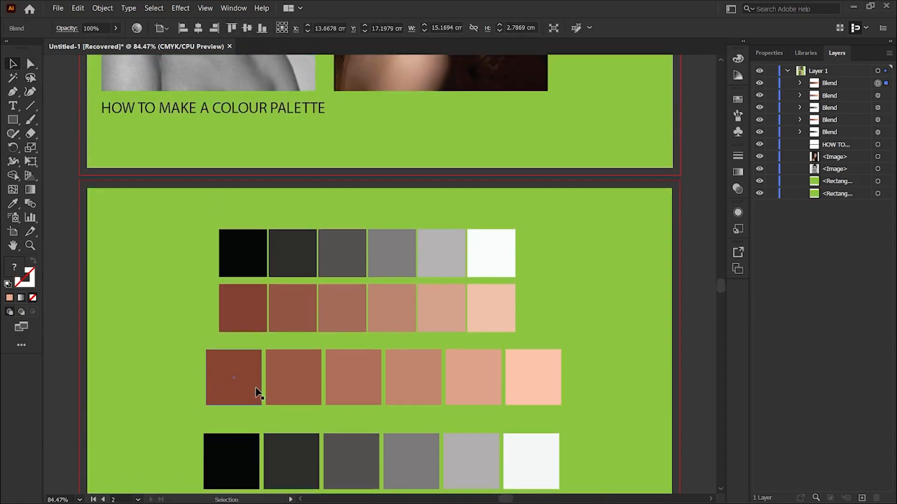
{"action": "left_click", "coordinate": [7, 119]}
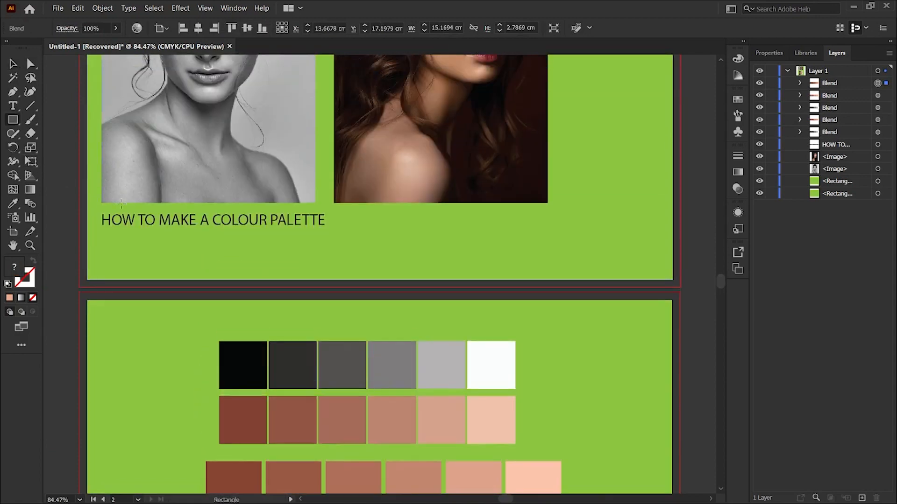
{"action": "left_click_drag", "start_coordinate": [159, 234], "coordinate": [203, 278]}
{"action": "left_click_drag", "start_coordinate": [426, 225], "coordinate": [474, 273]}
Fill the new left square with a dark maroon sampled from the upper lip of the colour portrait.
{"action": "left_click", "coordinate": [12, 63]}
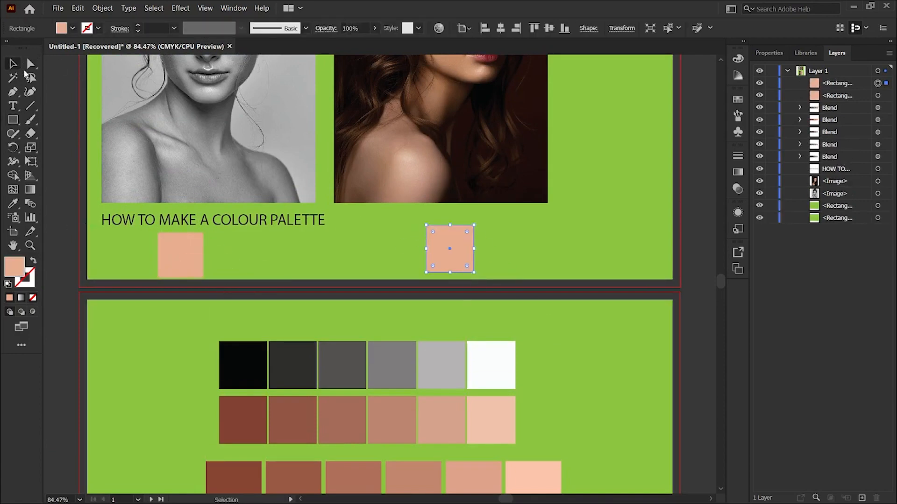
{"action": "scroll", "coordinate": [192, 233], "scroll_direction": "up", "scroll_amount": 2}
{"action": "left_click", "coordinate": [192, 313]}
{"action": "scroll", "coordinate": [405, 217], "scroll_direction": "up", "scroll_amount": 2}
{"action": "scroll", "coordinate": [405, 217], "scroll_direction": "up", "scroll_amount": 1}
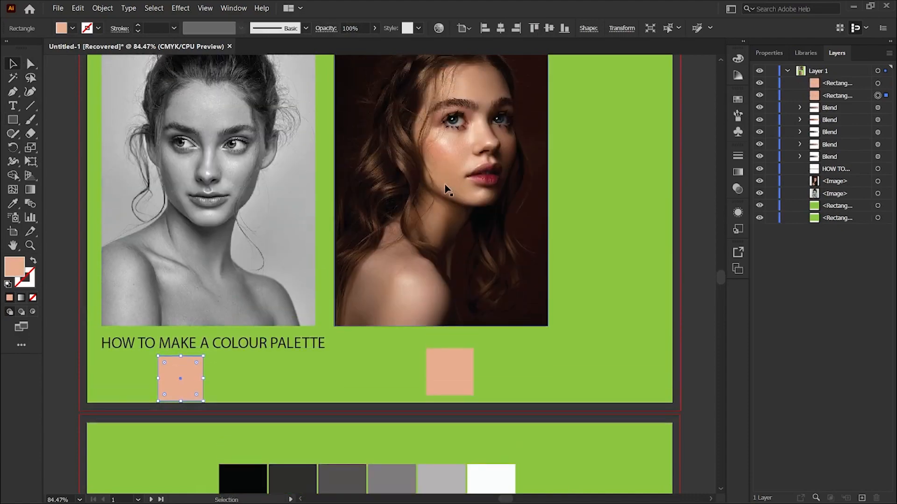
{"action": "key", "text": "ctrl+plus"}
{"action": "key", "text": "ctrl+plus"}
{"action": "key", "text": "ctrl+plus"}
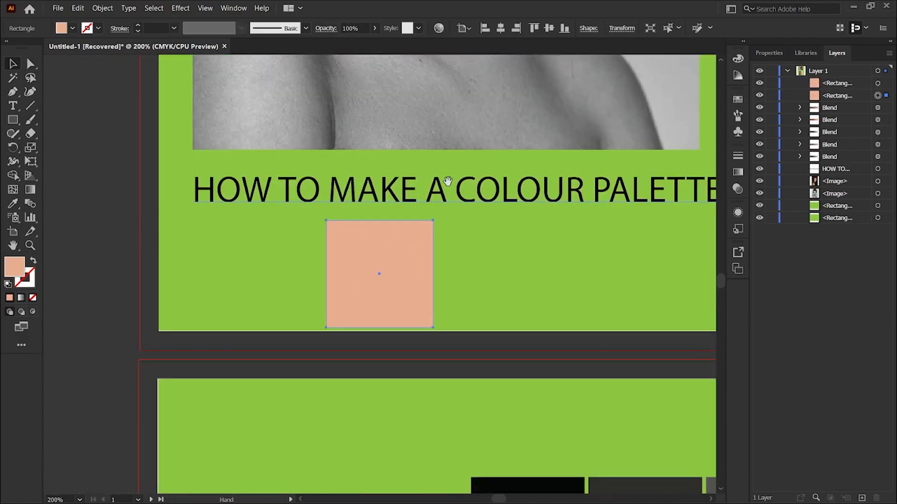
{"action": "left_click_drag", "start_coordinate": [473, 179], "coordinate": [6, 330]}
{"action": "left_click_drag", "start_coordinate": [332, 187], "coordinate": [136, 434]}
{"action": "left_click_drag", "start_coordinate": [196, 322], "coordinate": [180, 395]}
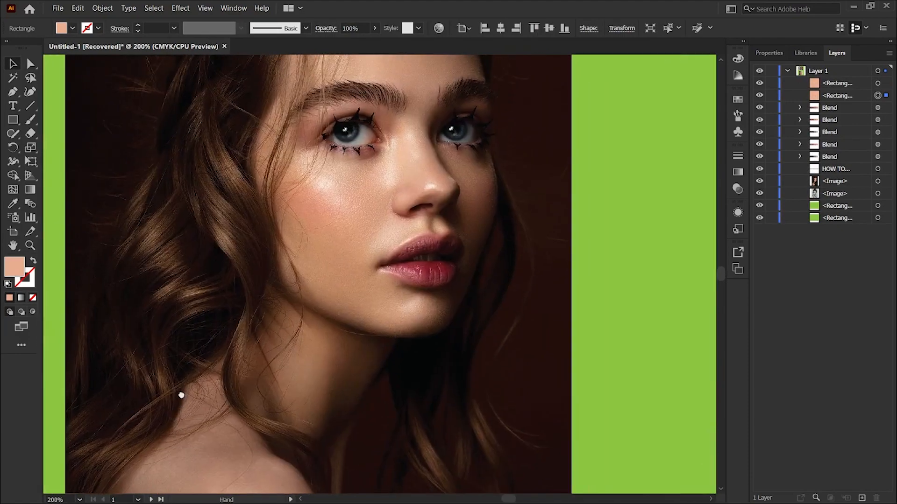
{"action": "left_click", "coordinate": [14, 205]}
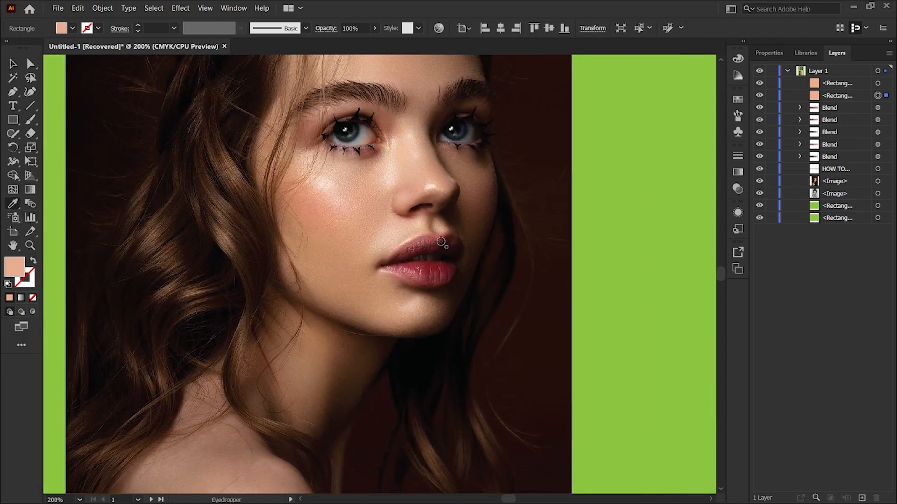
{"action": "left_click", "coordinate": [441, 242]}
Fill the new right square with a crimson red sampled from the lower lip of the colour portrait.
{"action": "left_click", "coordinate": [13, 64]}
{"action": "scroll", "coordinate": [140, 230], "scroll_direction": "down", "scroll_amount": 2}
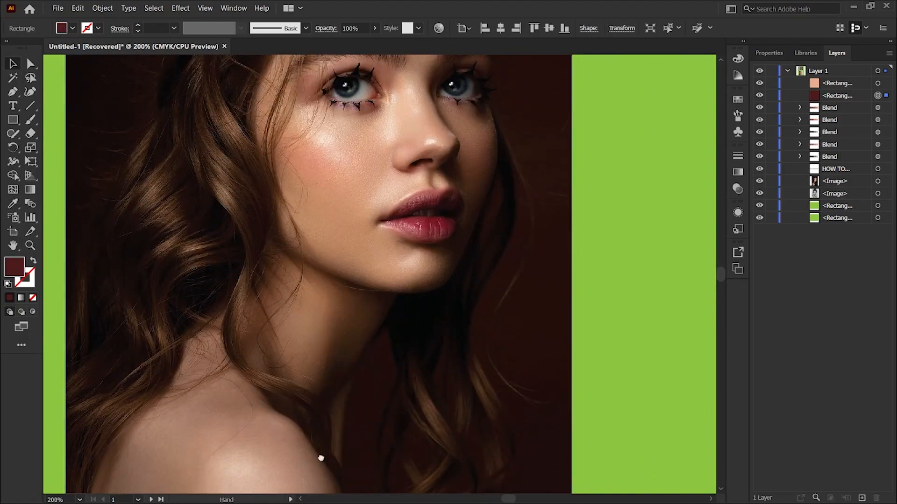
{"action": "left_click_drag", "start_coordinate": [321, 458], "coordinate": [403, 256]}
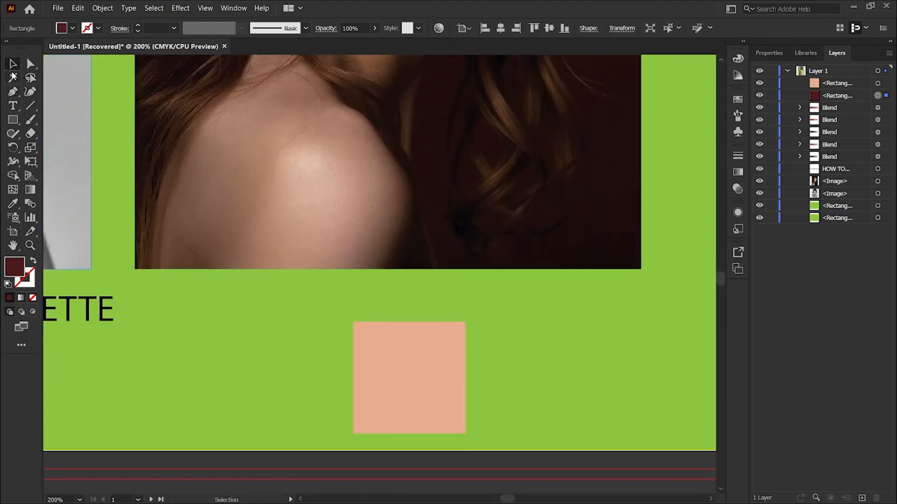
{"action": "left_click", "coordinate": [377, 343]}
{"action": "scroll", "coordinate": [350, 251], "scroll_direction": "up", "scroll_amount": 8}
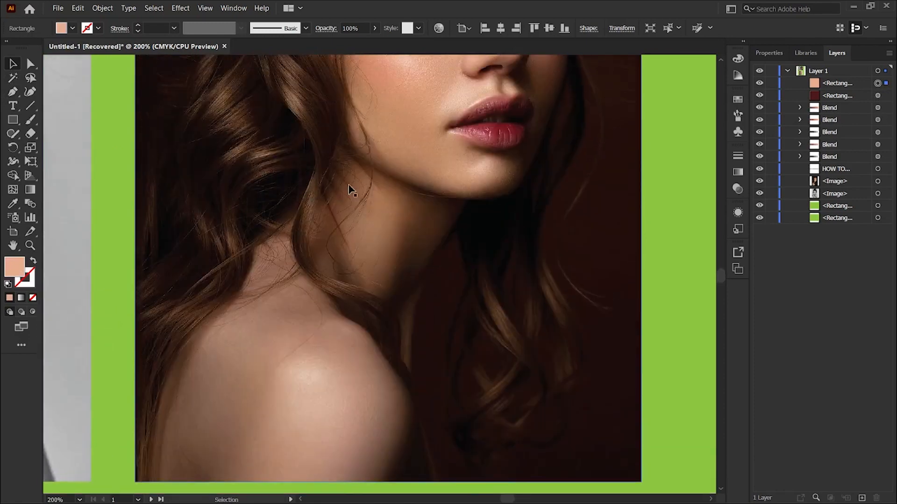
{"action": "scroll", "coordinate": [351, 189], "scroll_direction": "up", "scroll_amount": 2}
{"action": "key", "text": "i"}
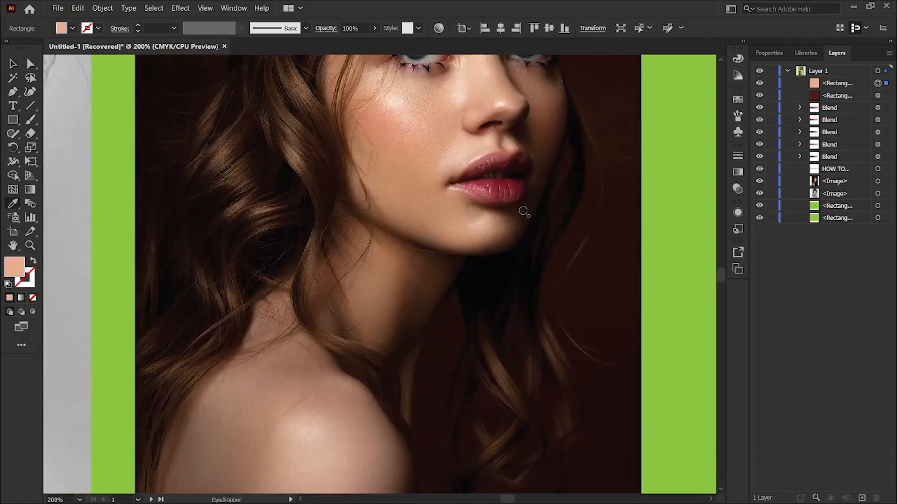
{"action": "left_click", "coordinate": [489, 191]}
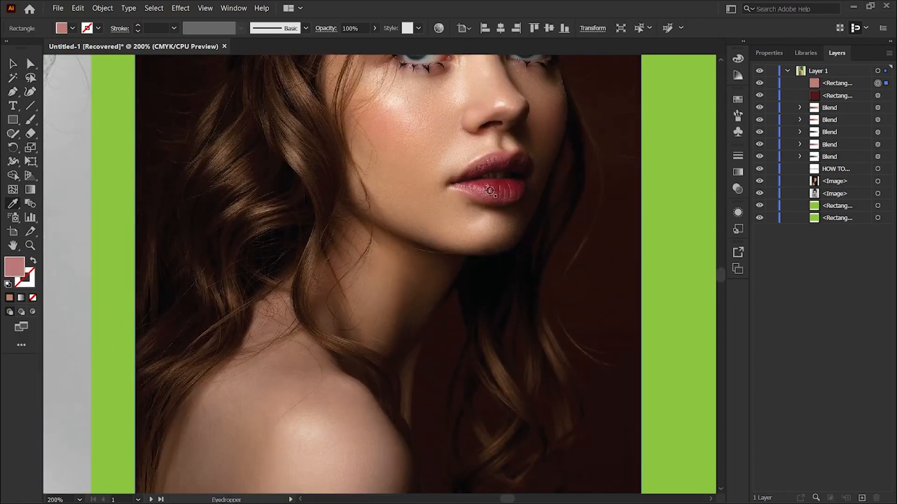
{"action": "left_click", "coordinate": [493, 191]}
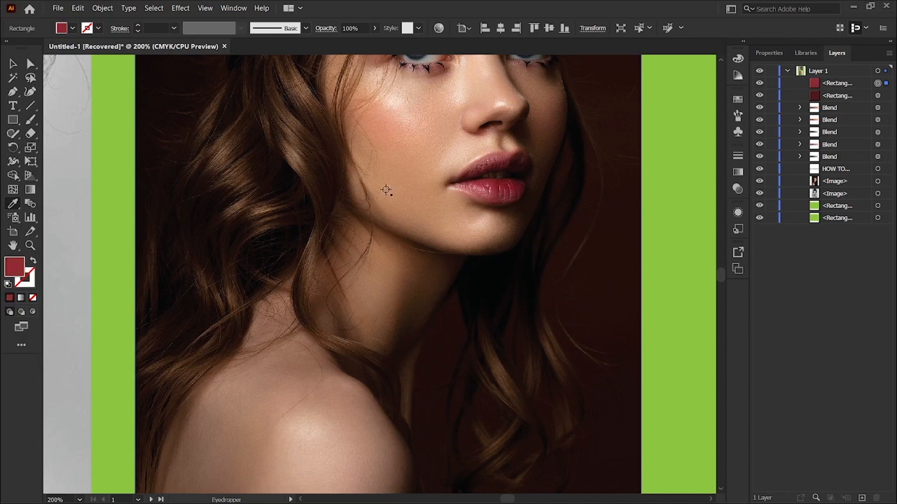
Select the maroon and crimson squares together and blend them into a row of lip-colour swatches.
{"action": "left_click", "coordinate": [11, 66]}
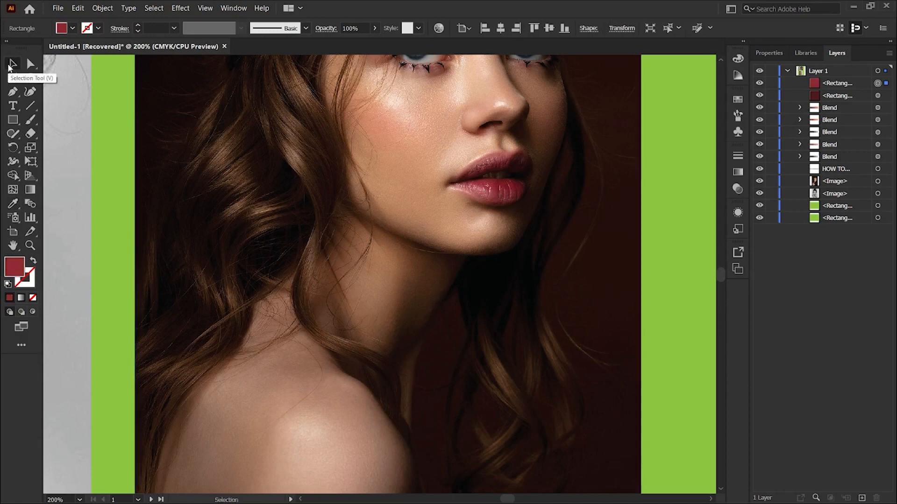
{"action": "key", "text": "ctrl+0"}
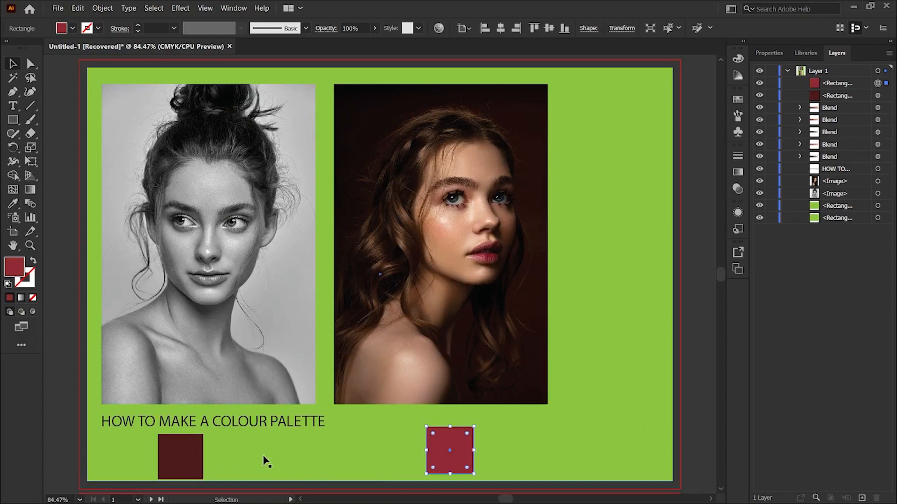
{"action": "left_click", "coordinate": [182, 461], "text": "shift"}
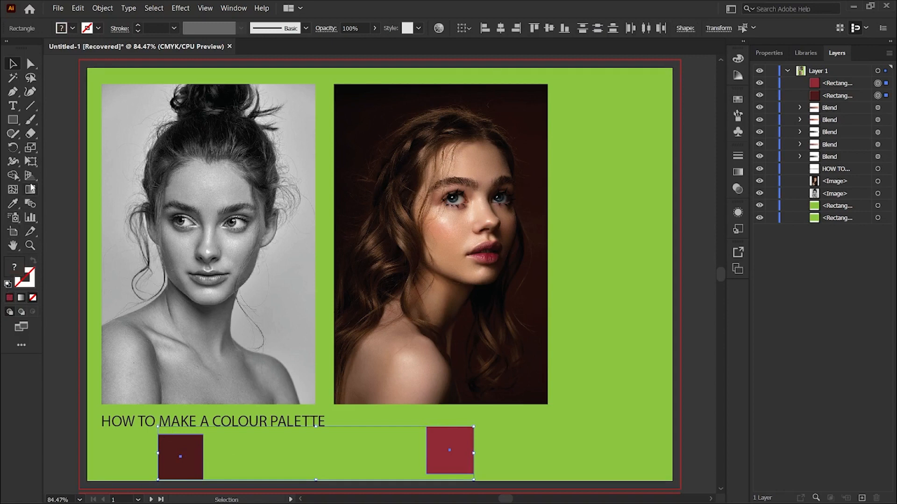
{"action": "left_click", "coordinate": [31, 203]}
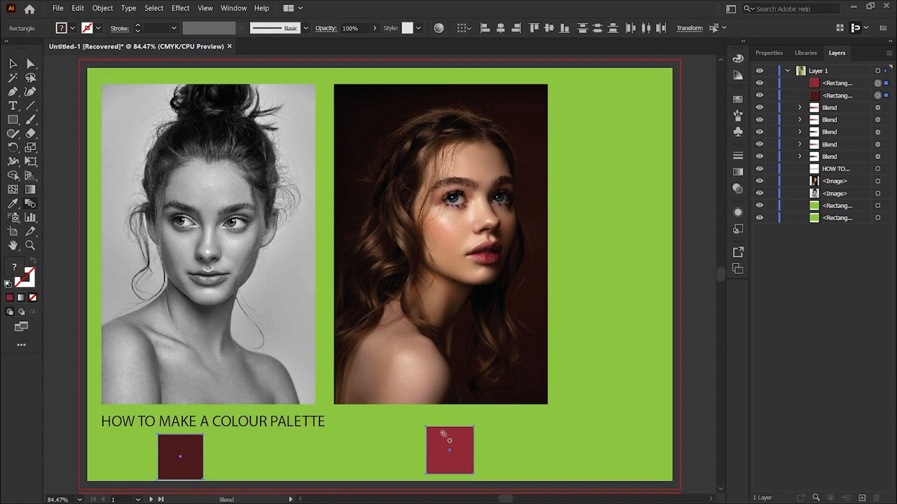
{"action": "left_click", "coordinate": [444, 434]}
{"action": "left_click", "coordinate": [185, 454]}
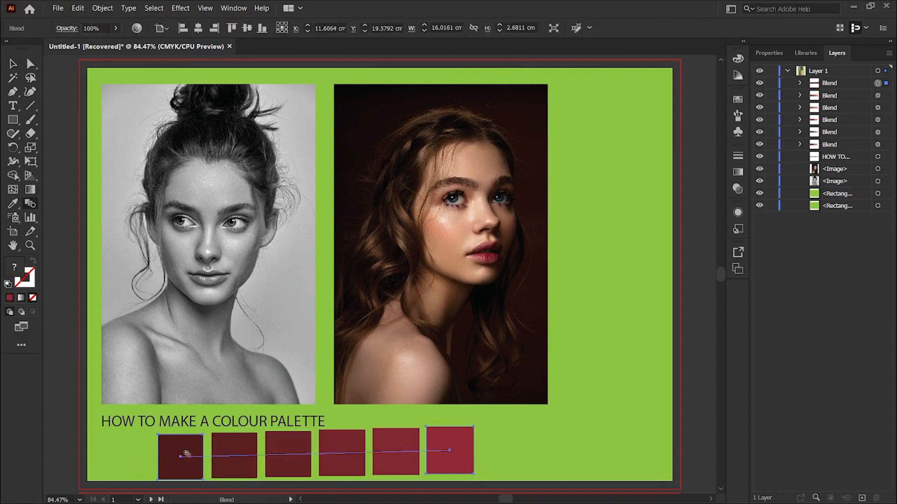
{"action": "scroll", "coordinate": [191, 446], "scroll_direction": "down", "scroll_amount": 4}
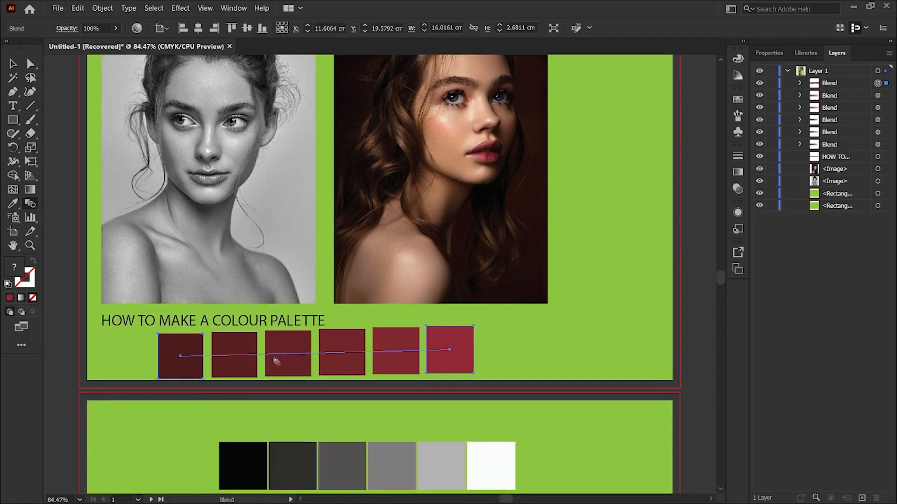
{"action": "scroll", "coordinate": [423, 358], "scroll_direction": "up", "scroll_amount": 2}
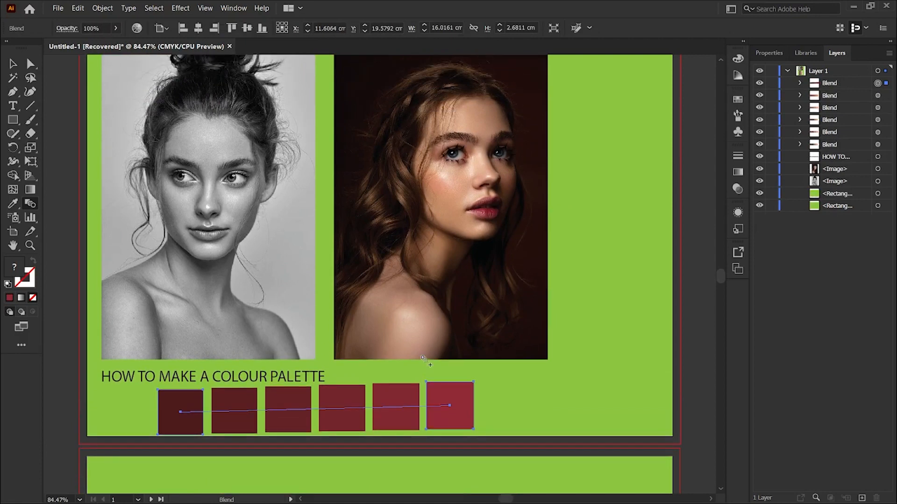
Move the maroon-to-crimson lip-colour swatch row onto the second artboard, directly below the brown skin-tone row.
{"action": "scroll", "coordinate": [424, 360], "scroll_direction": "down", "scroll_amount": 10}
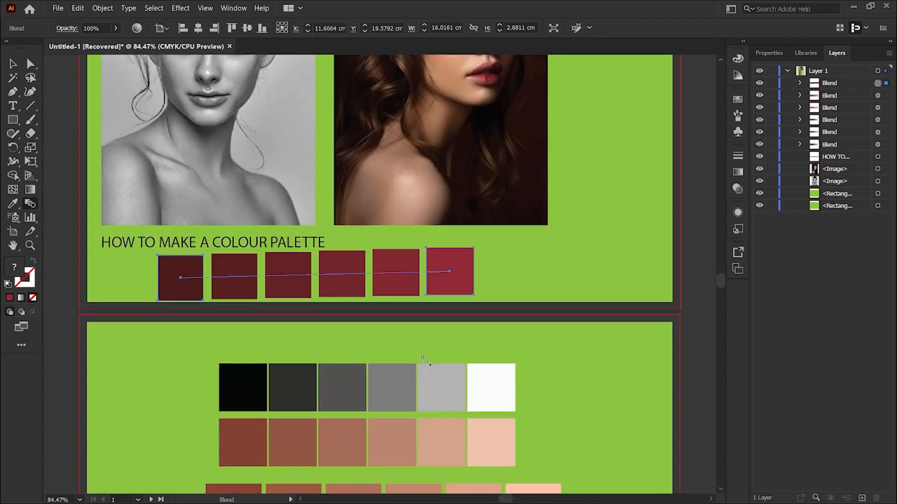
{"action": "scroll", "coordinate": [424, 360], "scroll_direction": "down", "scroll_amount": 2}
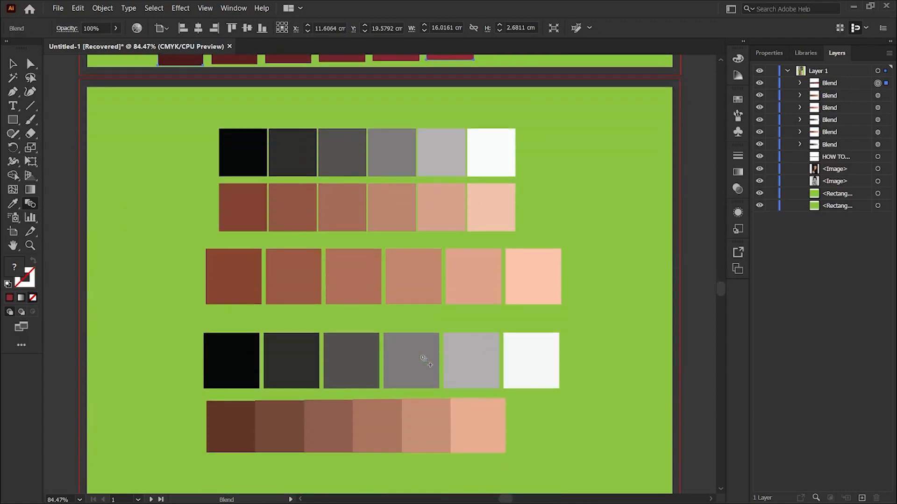
{"action": "key", "text": "ctrl+minus"}
{"action": "key", "text": "w"}
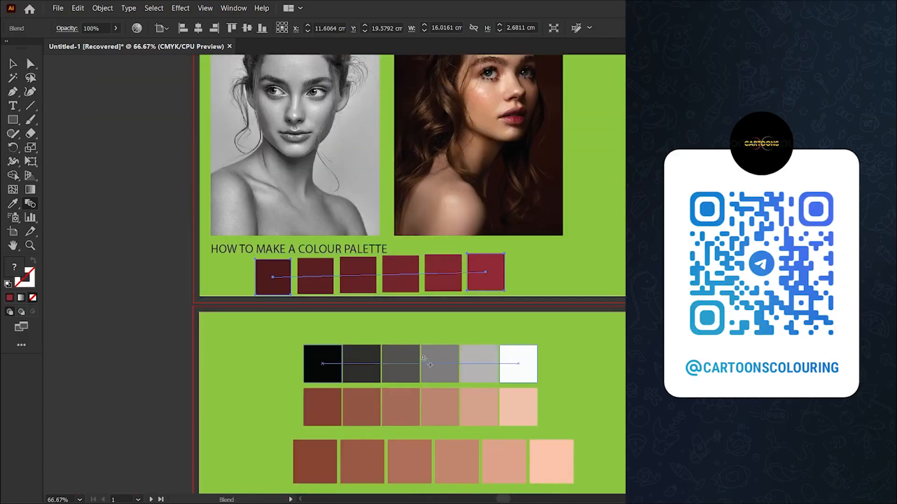
{"action": "left_click_drag", "start_coordinate": [379, 373], "coordinate": [345, 196]}
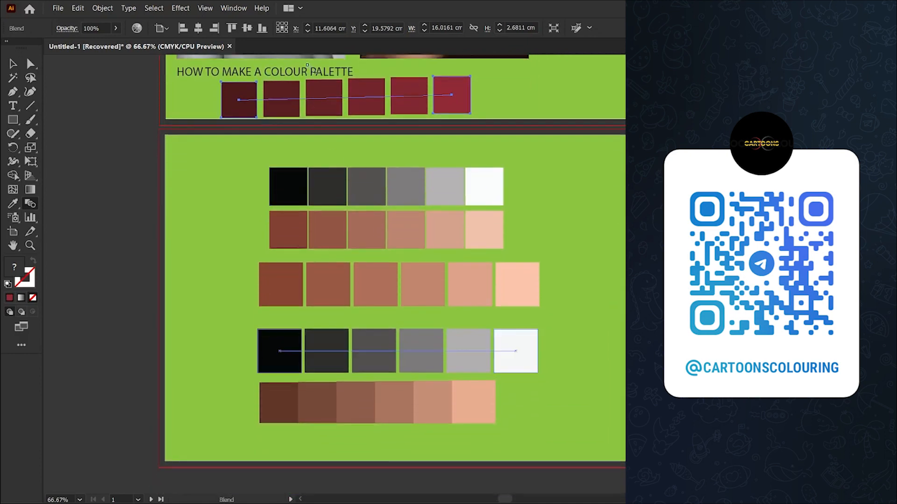
{"action": "key", "text": "v"}
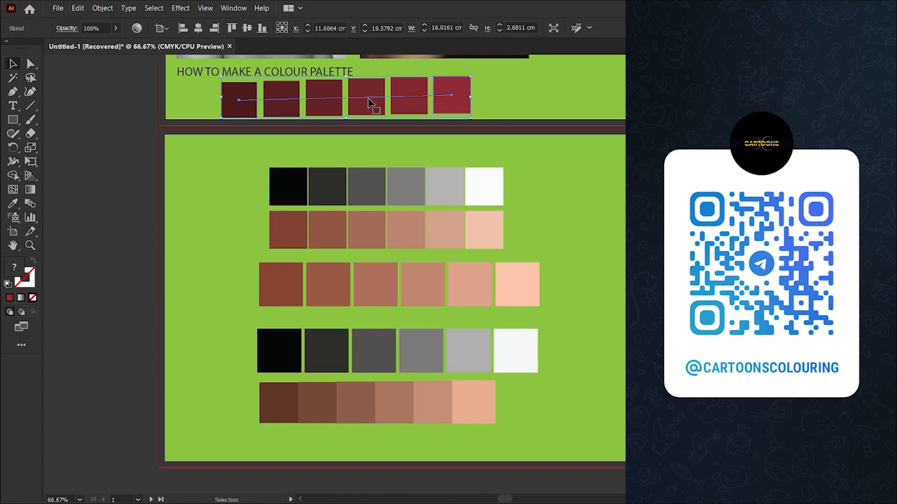
{"action": "left_click_drag", "start_coordinate": [369, 101], "coordinate": [404, 449]}
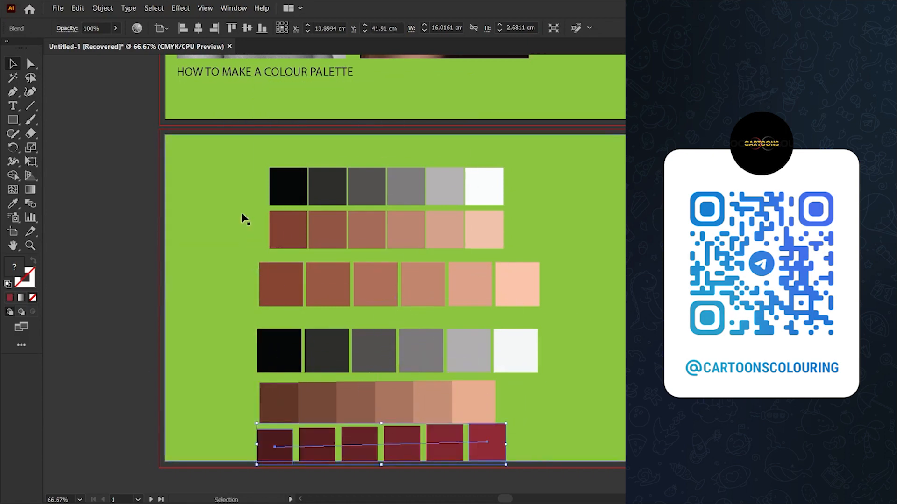
Lock the two green background rectangles and select all the blended swatch rows on the second artboard together.
{"action": "left_click_drag", "start_coordinate": [229, 170], "coordinate": [423, 280]}
{"action": "key", "text": "ctrl+z"}
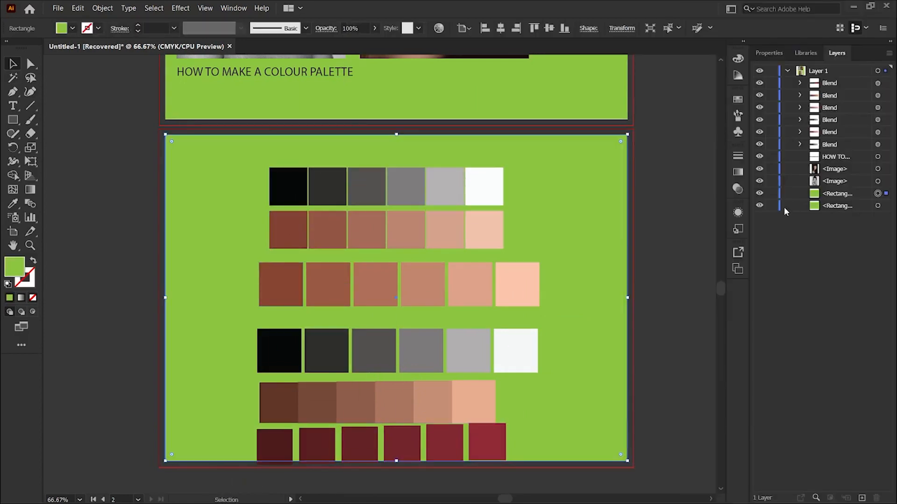
{"action": "left_click", "coordinate": [772, 206]}
{"action": "left_click", "coordinate": [771, 193]}
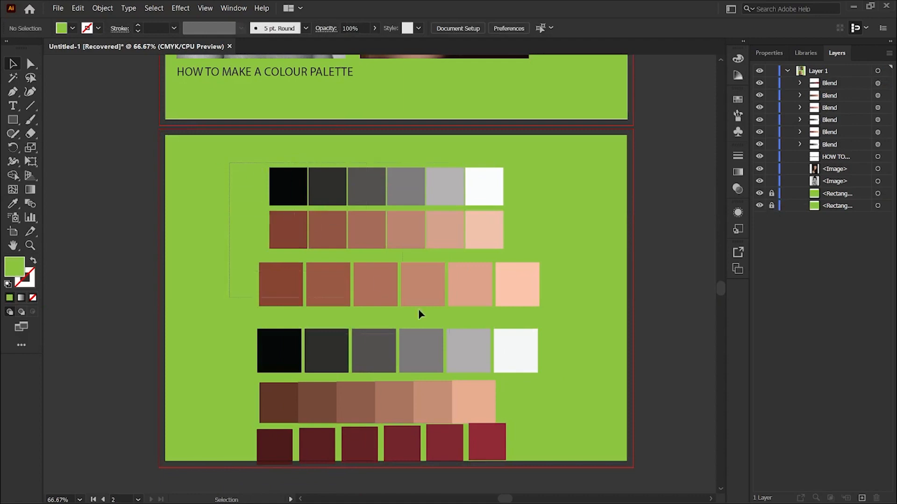
{"action": "left_click_drag", "start_coordinate": [418, 310], "coordinate": [570, 454]}
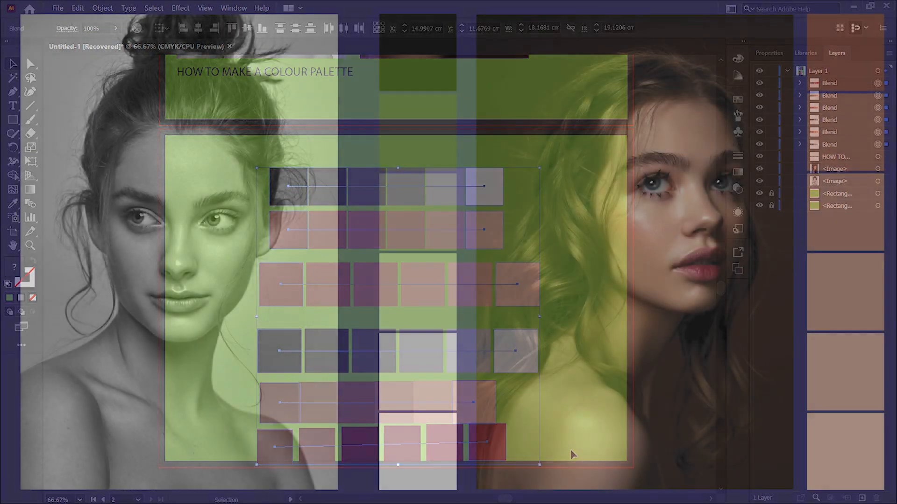